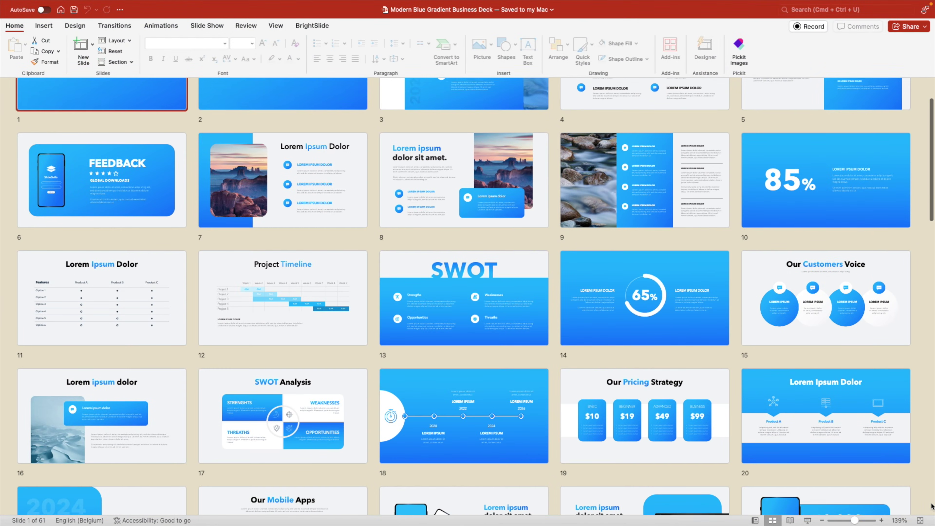
Step: Paste the Minions picture and stretch it to fill the whole blank slide
scroll(931, 506, "down", 5)
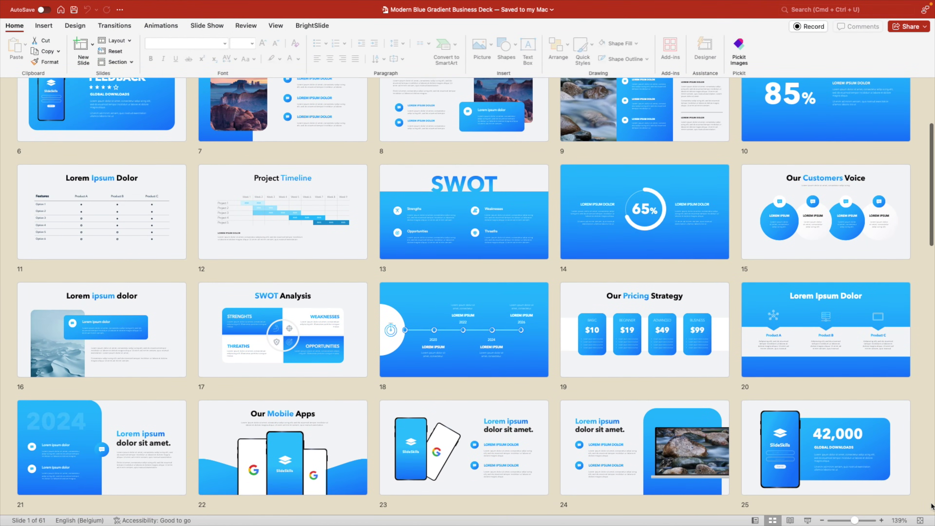
scroll(931, 506, "down", 7)
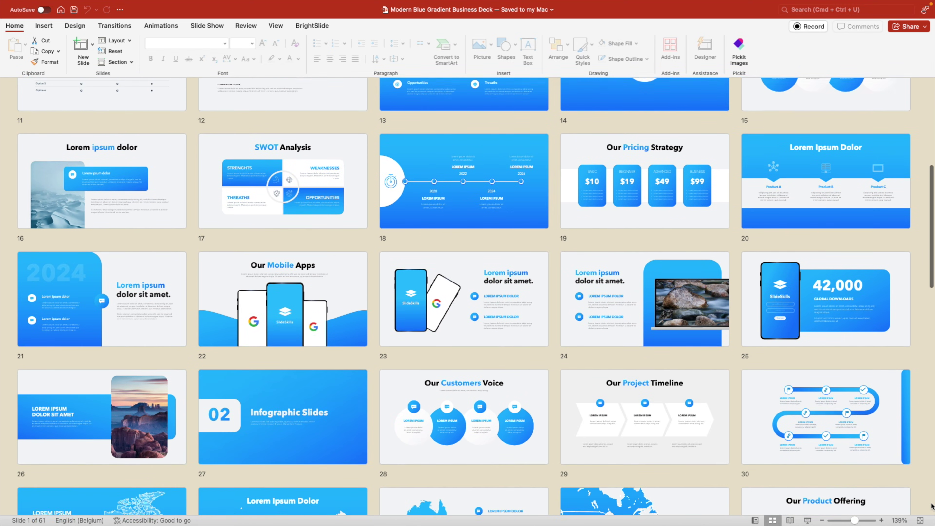
scroll(931, 506, "down", 8)
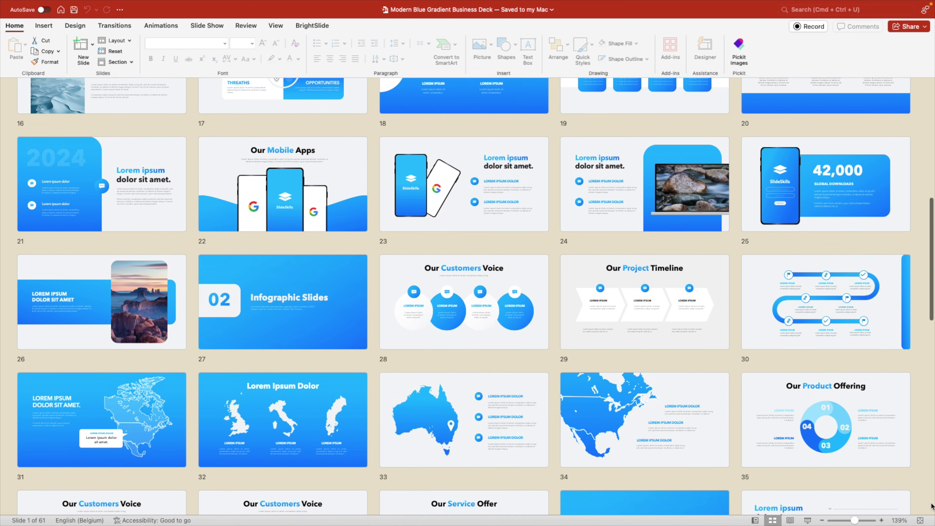
scroll(931, 507, "down", 2)
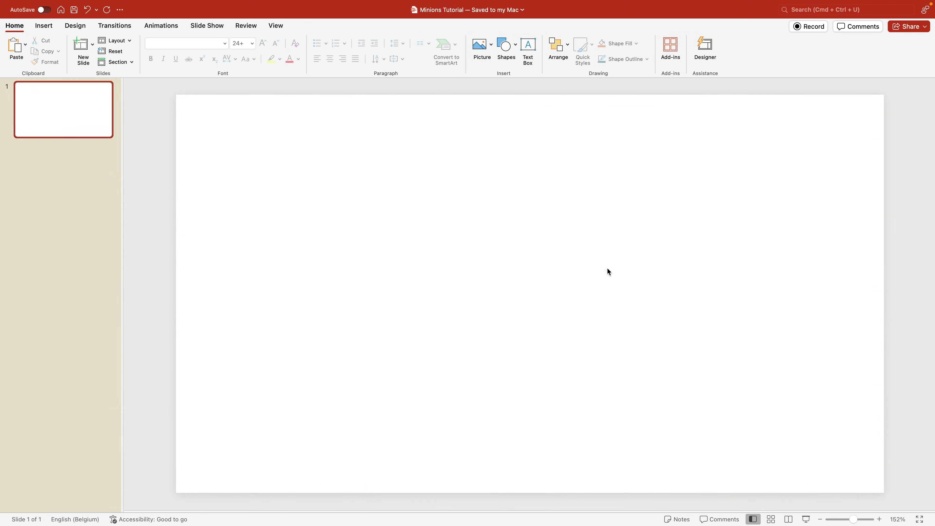
key("super+v")
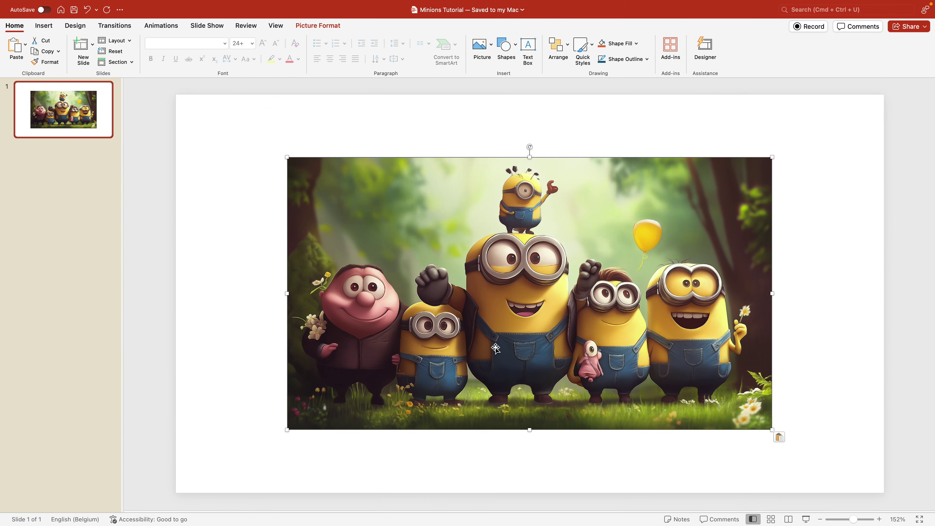
left_click_drag(540, 373, 429, 311)
left_click_drag(660, 363, 883, 466)
left_click(903, 471)
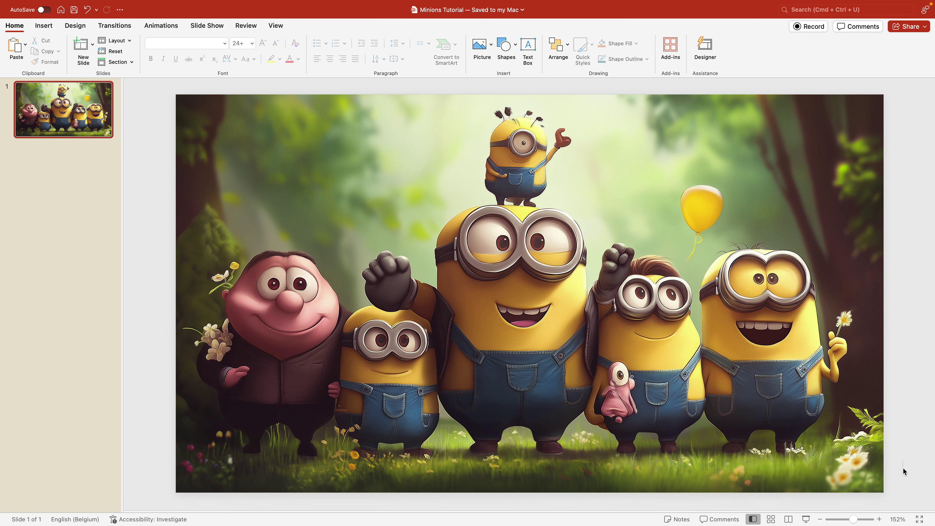
Step: Draw a large donut shape over the central minion and widen its inner hole
left_click(511, 47)
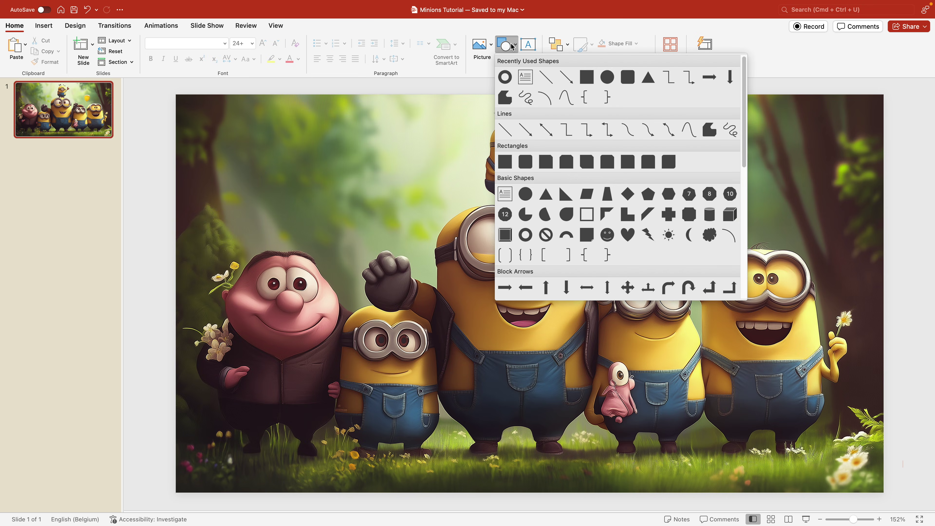
left_click(526, 235)
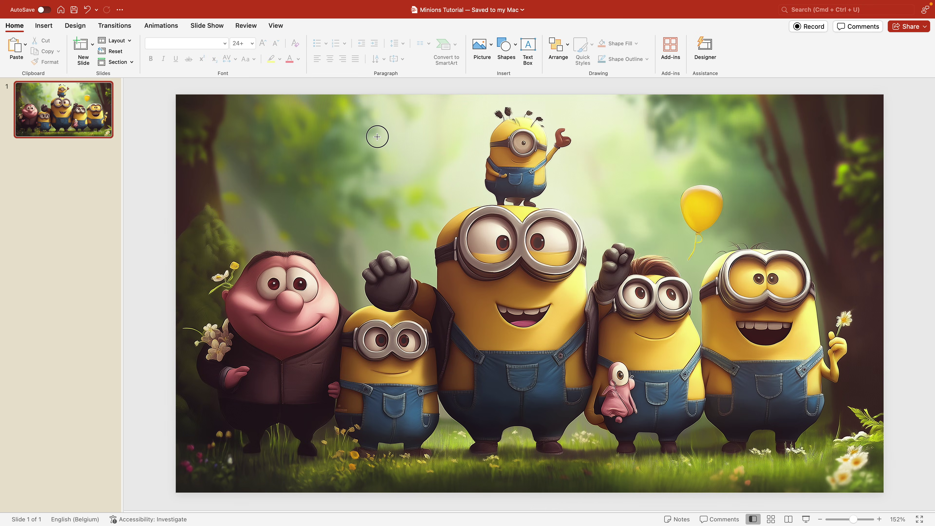
mouse_move(377, 137)
left_mouse_down()
mouse_move(534, 254)
mouse_move(710, 427)
mouse_move(700, 459)
left_mouse_up()
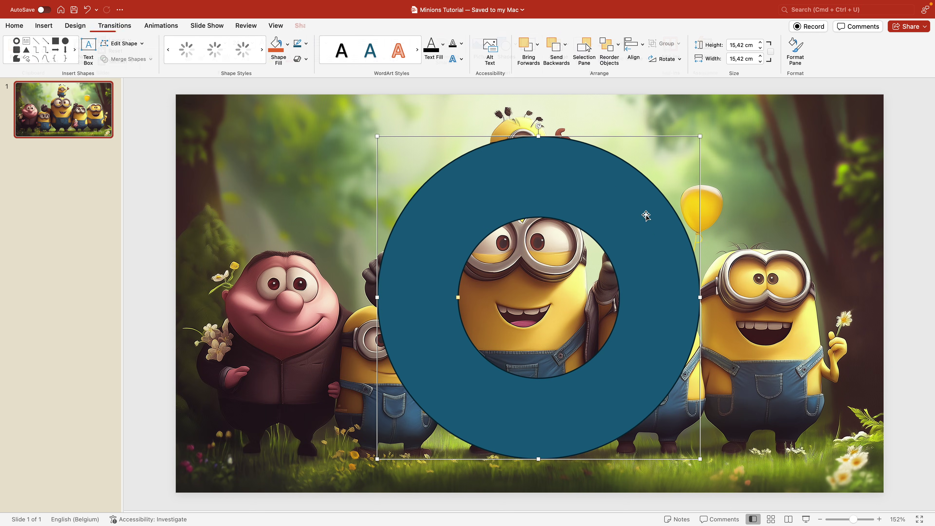
left_click_drag(630, 333, 631, 318)
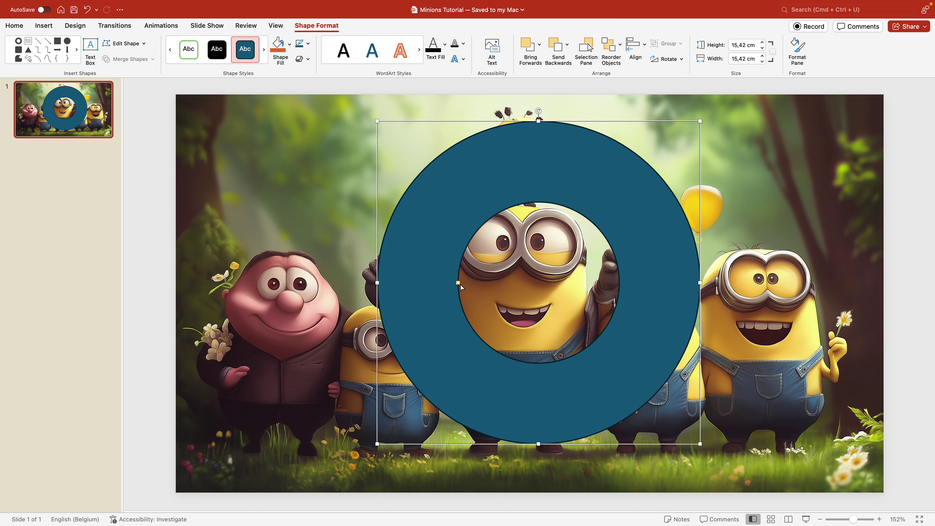
mouse_move(458, 283)
left_mouse_down()
mouse_move(447, 289)
mouse_move(478, 293)
mouse_move(445, 282)
left_mouse_up()
Step: Remove the donut's outline and give it a dark grey fill
left_click(308, 44)
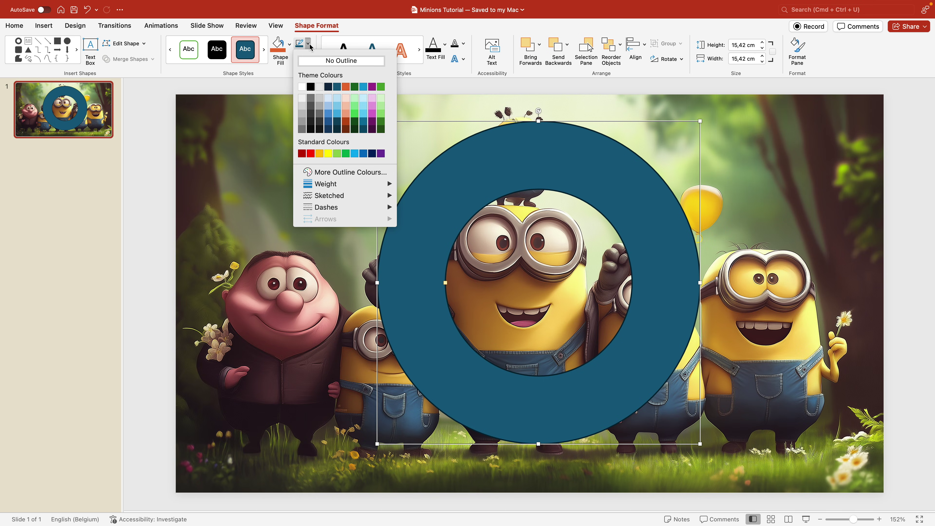
left_click(317, 59)
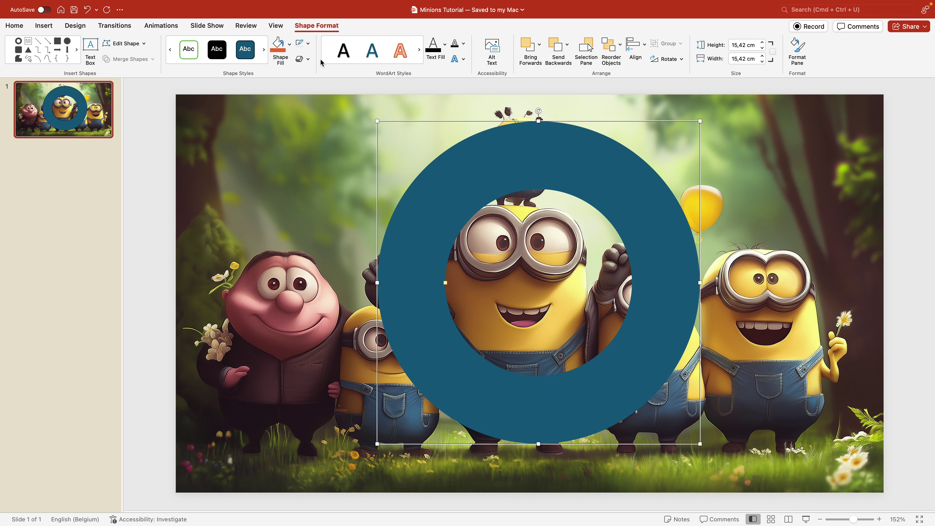
left_click(290, 45)
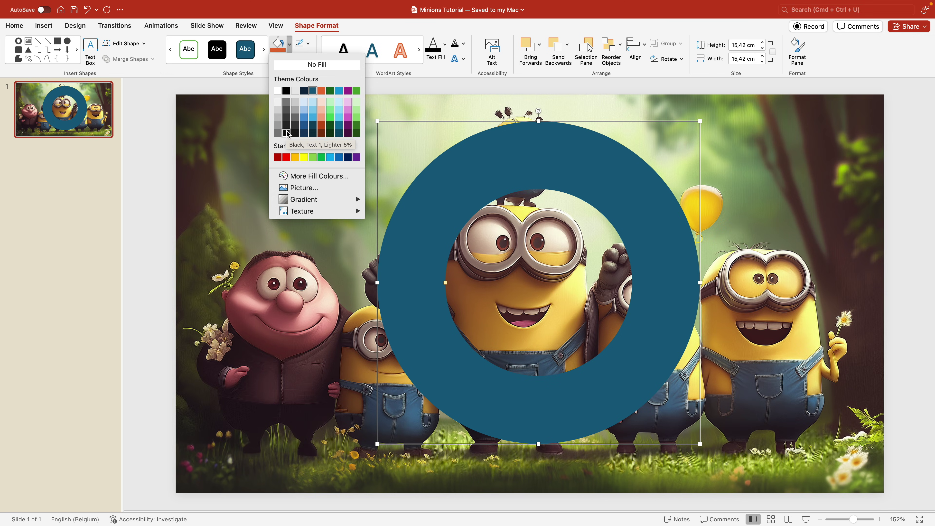
left_click(287, 133)
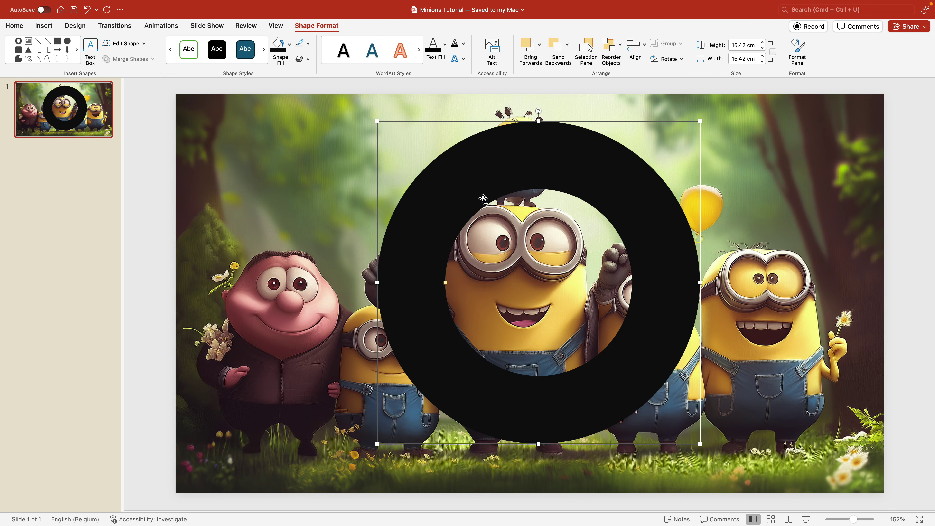
left_click(287, 51)
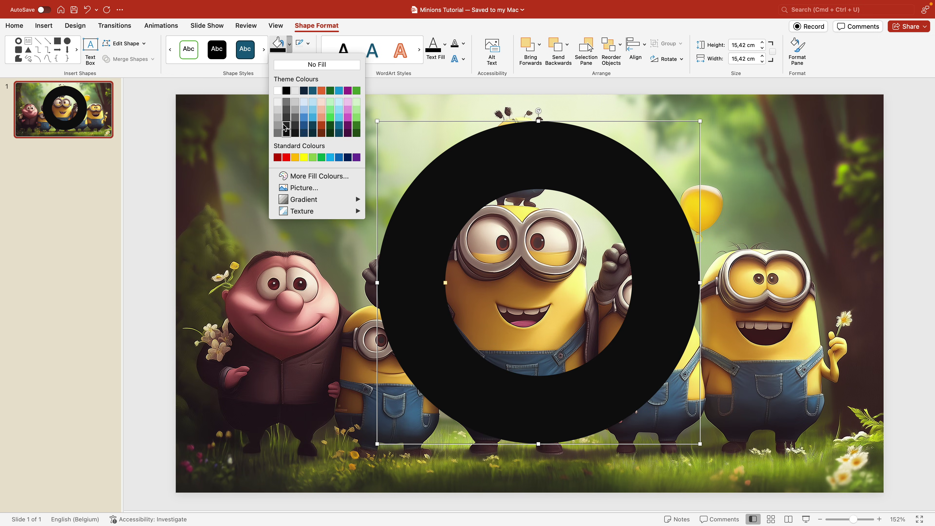
left_click(286, 127)
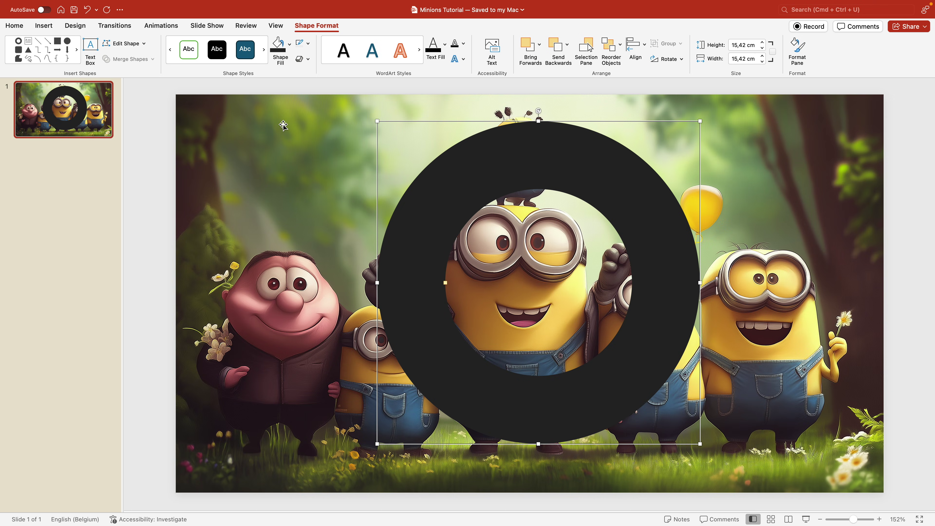
Step: Set the ring's fill transparency to about 9% in Format Shape, then zoom out
right_click(650, 245)
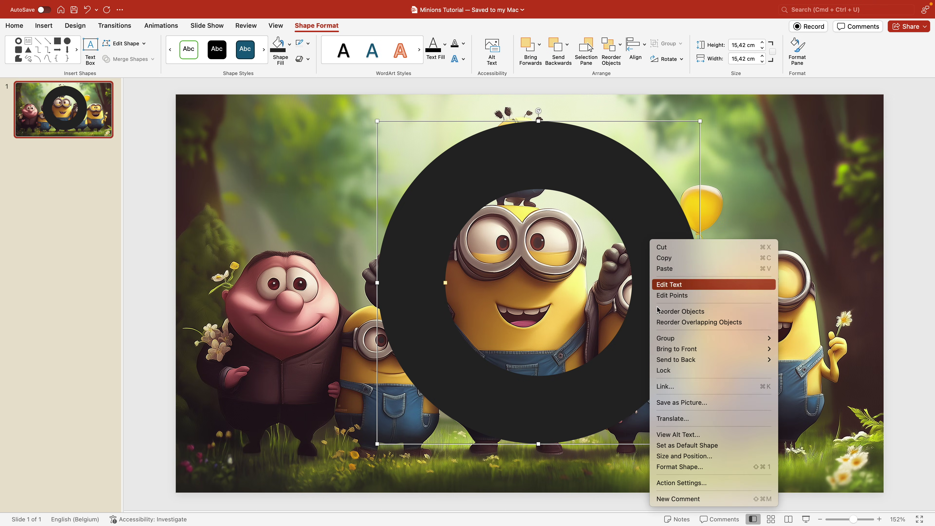
left_click(695, 467)
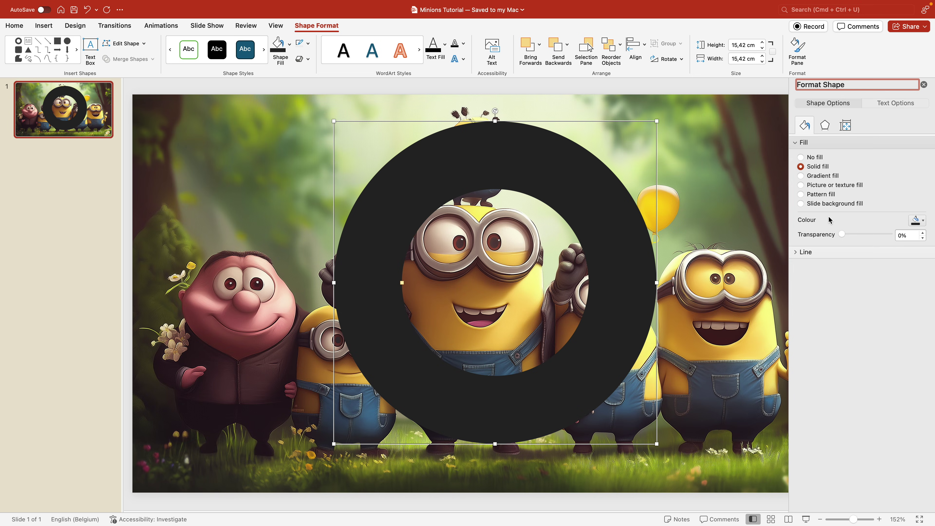
mouse_move(843, 234)
left_mouse_down()
mouse_move(856, 234)
mouse_move(845, 232)
left_mouse_up()
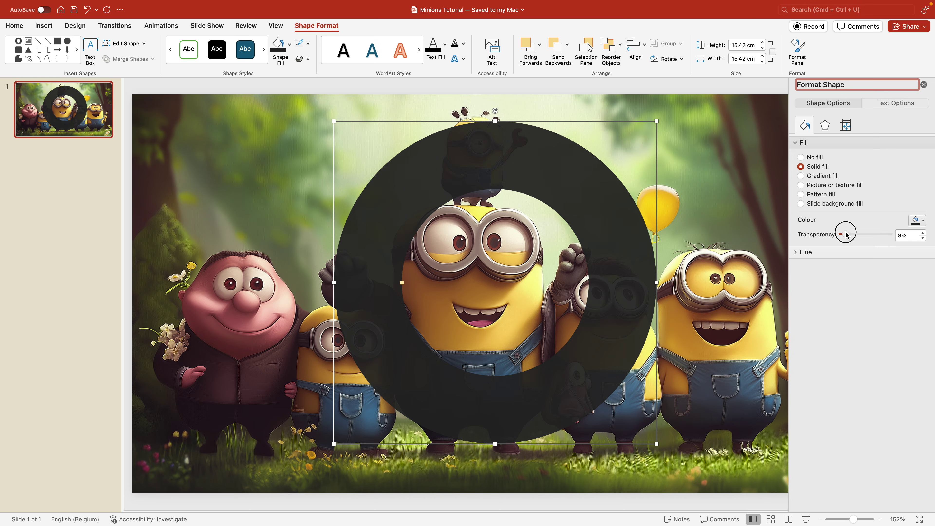
left_click(924, 84)
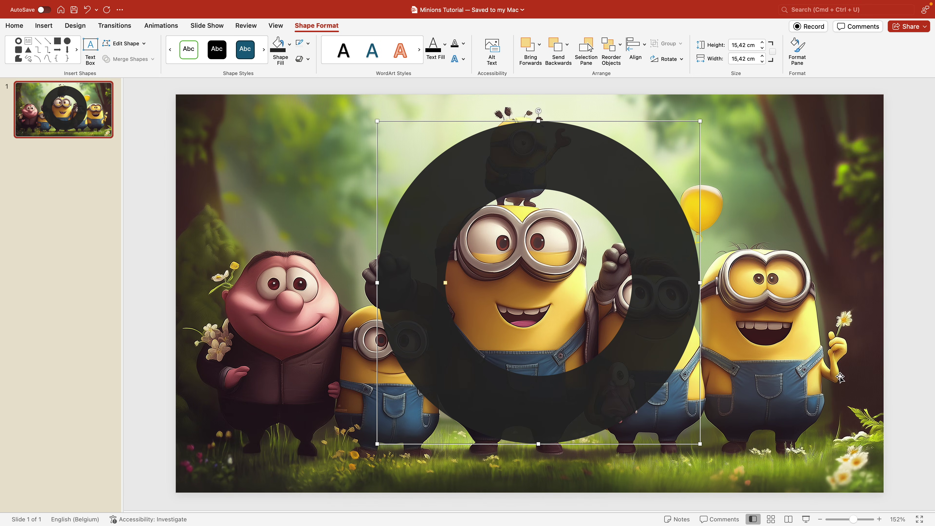
left_click_drag(854, 520, 836, 521)
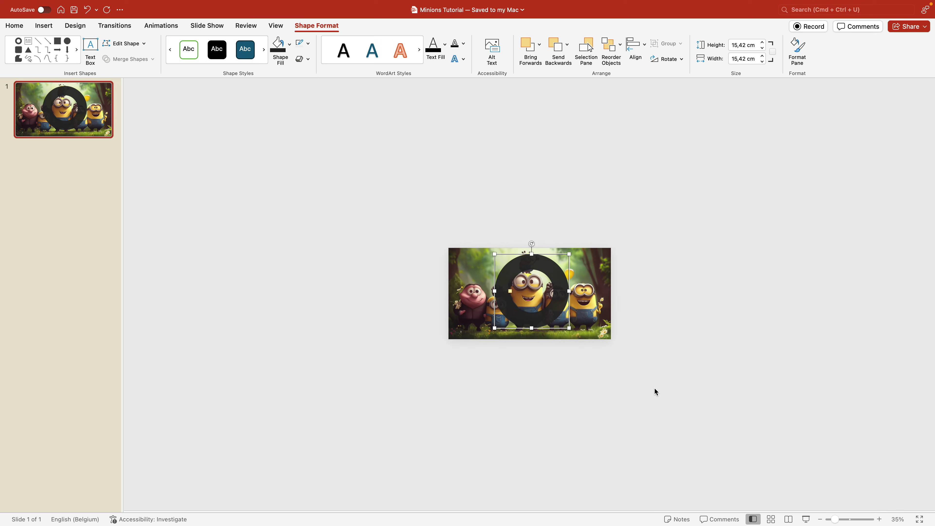
Step: Enlarge the ring to 54.56 × 54.56 cm and widen its hole around the whole photo
scroll(654, 388, "up", 10)
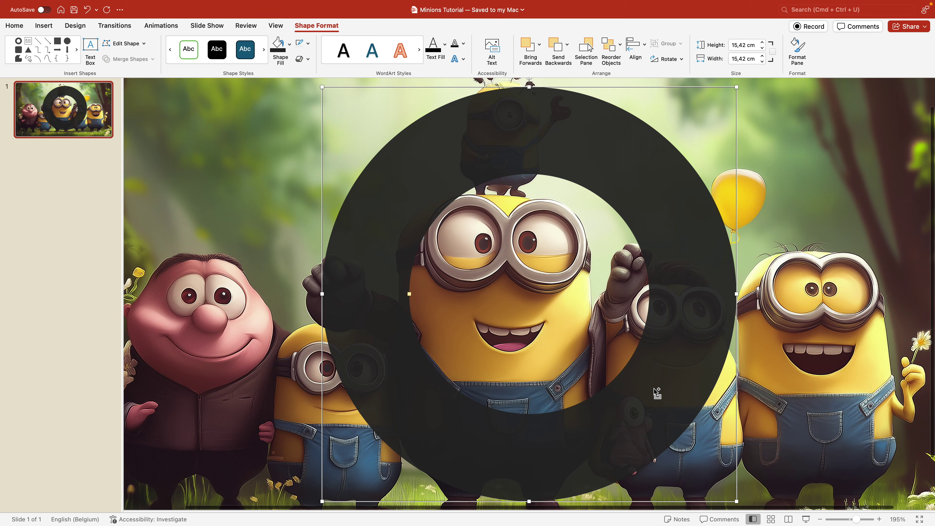
scroll(654, 388, "down", 3)
scroll(654, 390, "down", 10)
scroll(654, 388, "up", 4)
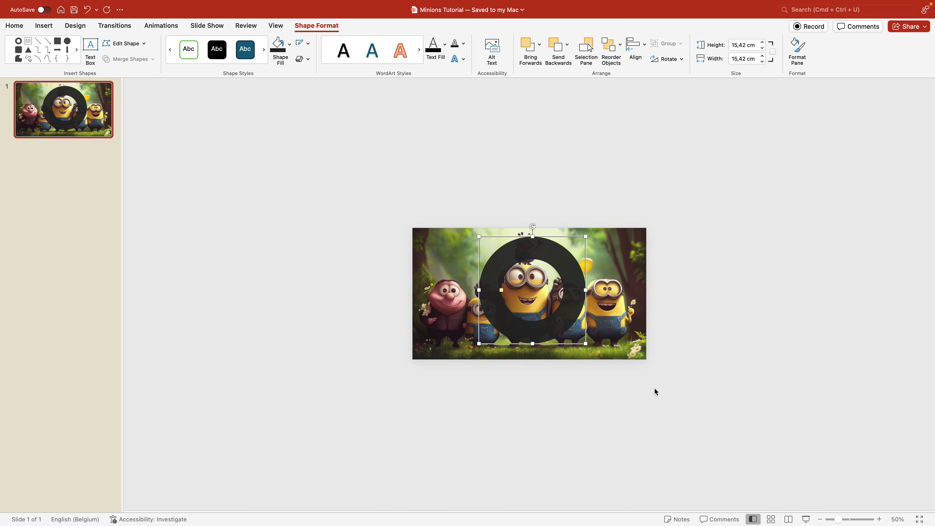
scroll(654, 387, "down", 4)
scroll(654, 387, "up", 4)
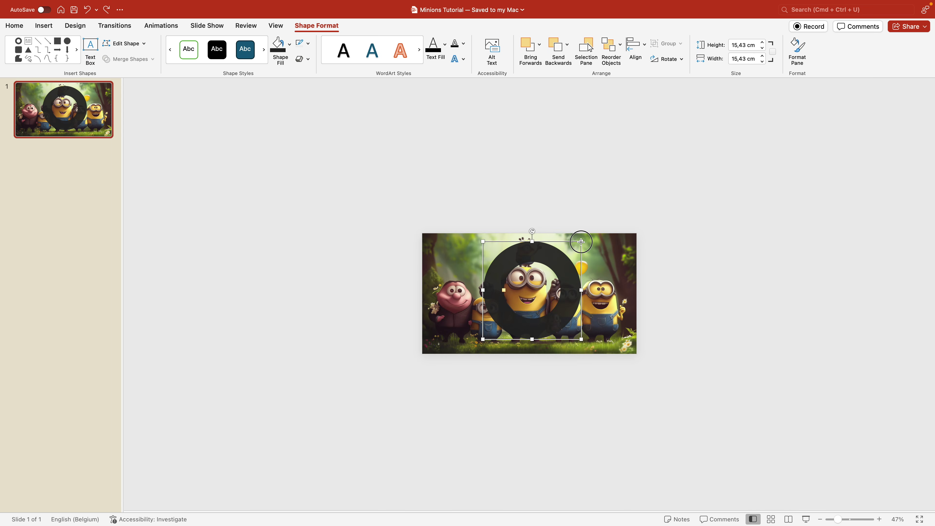
left_click_drag(581, 241, 705, 159)
left_click_drag(432, 291, 403, 297)
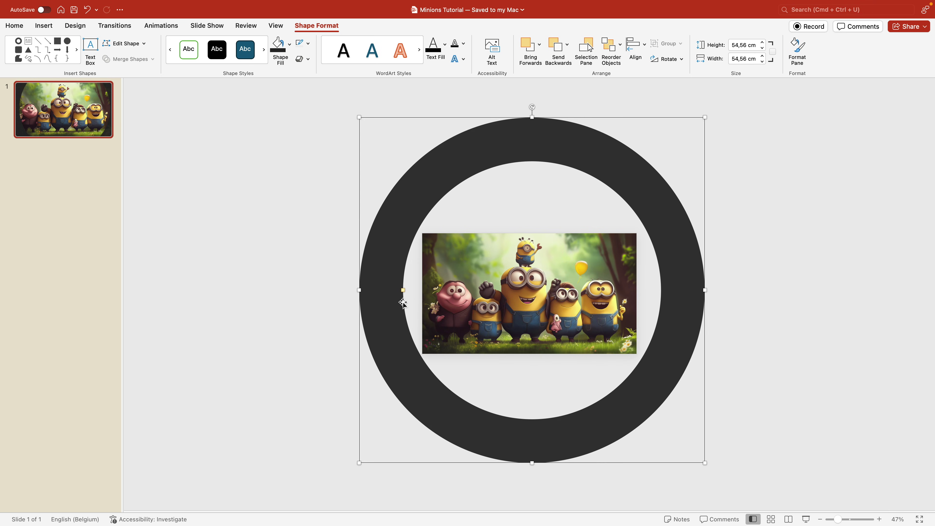
left_click(804, 291)
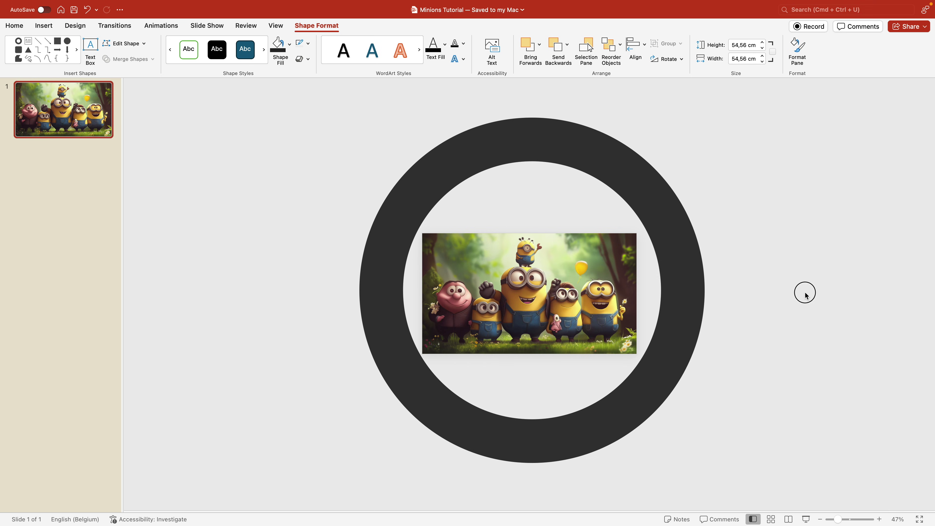
Step: Duplicate slide 1 and shrink the ring's hole into a spotlight on the central minion
right_click(58, 110)
left_click(85, 171)
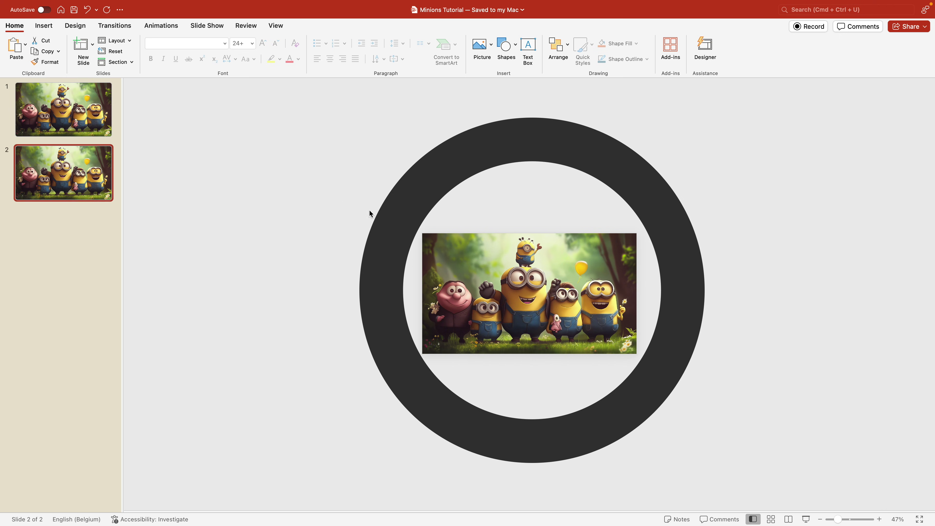
left_click(388, 219)
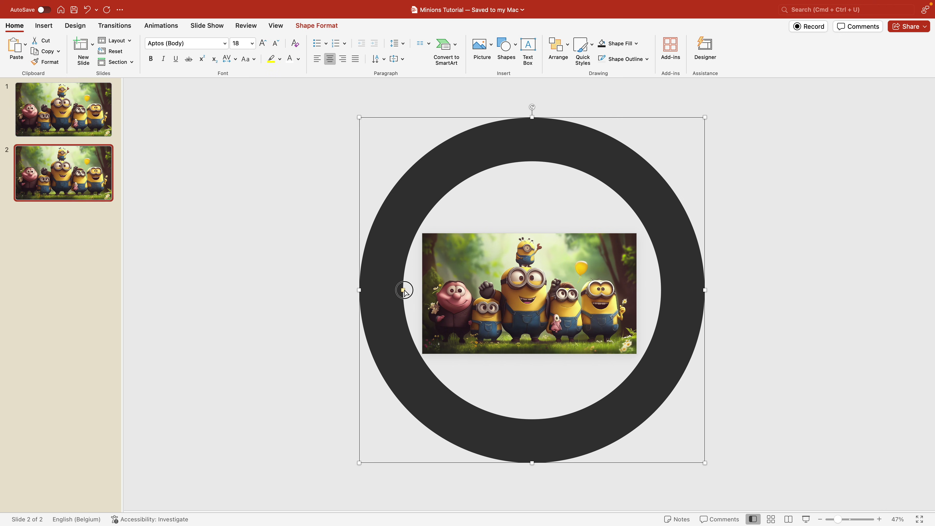
left_click_drag(403, 290, 501, 291)
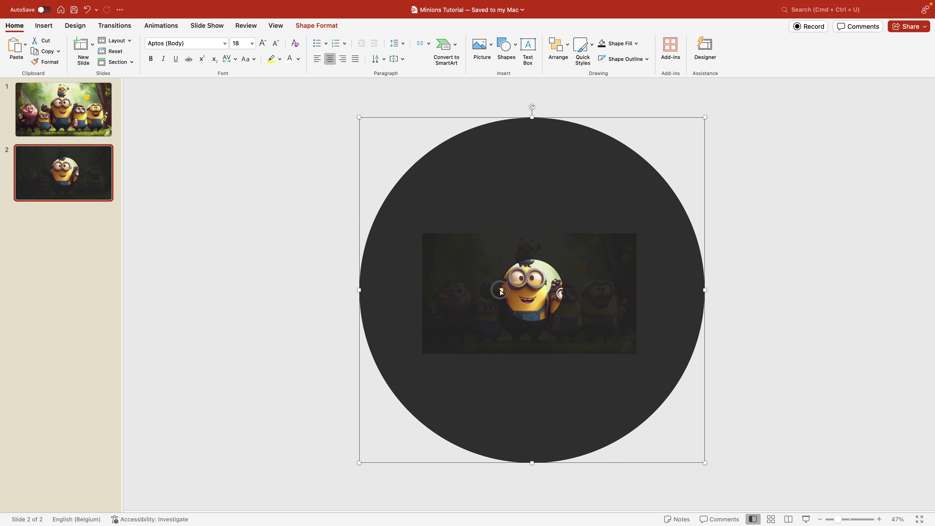
left_click_drag(599, 256, 598, 268)
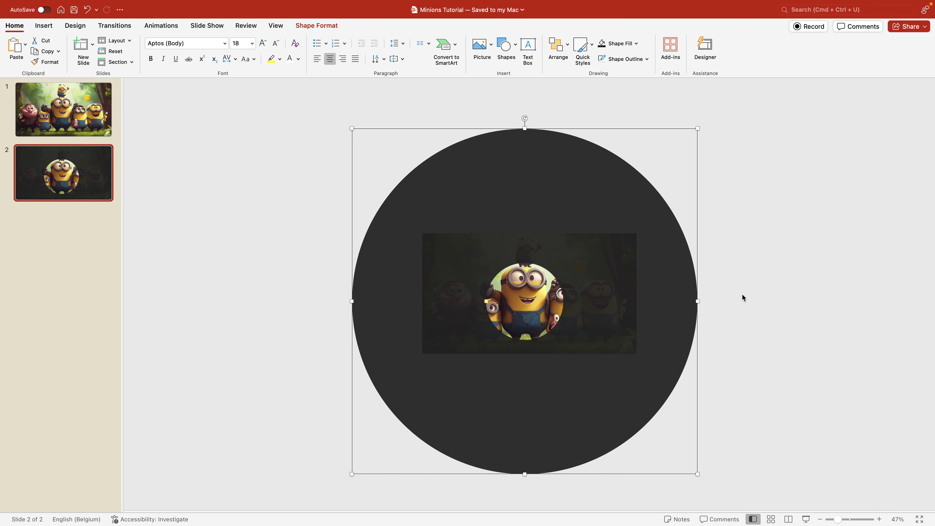
scroll(787, 356, "up", 5)
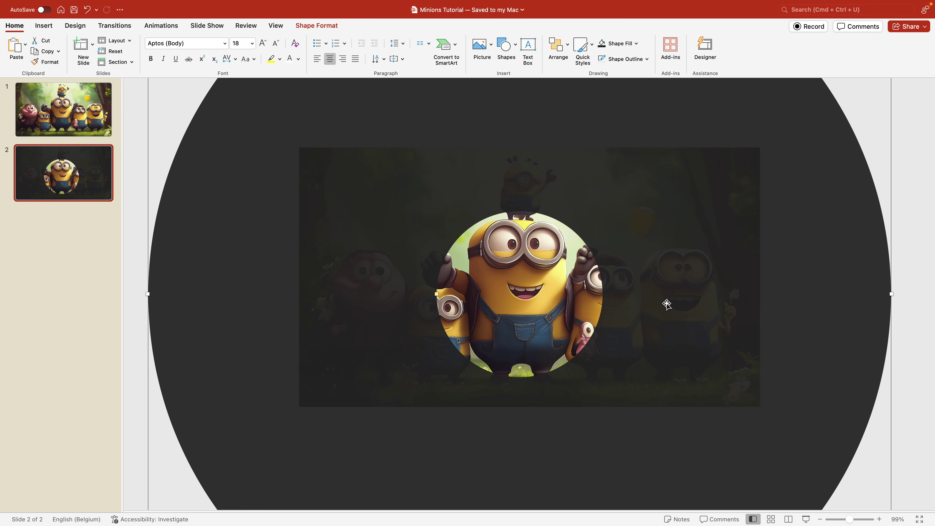
left_click(902, 207)
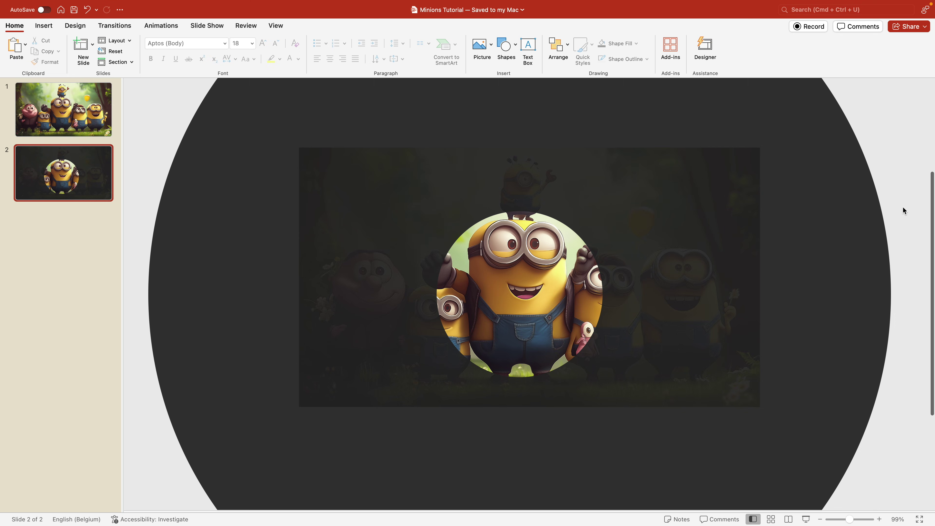
Step: Draw a trapezium rotated to about 205°, sized 15.24 × 12.18 cm, reaching up to the minion
left_click(516, 48)
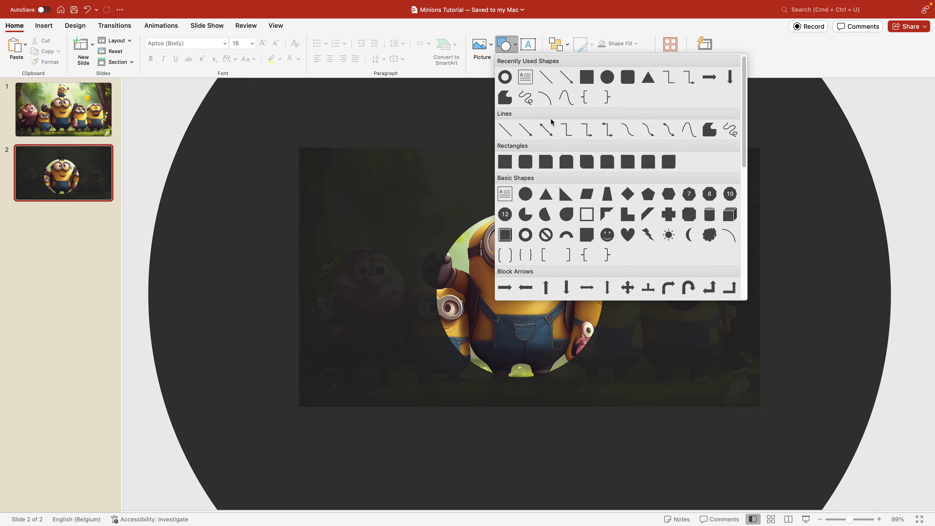
left_click(607, 195)
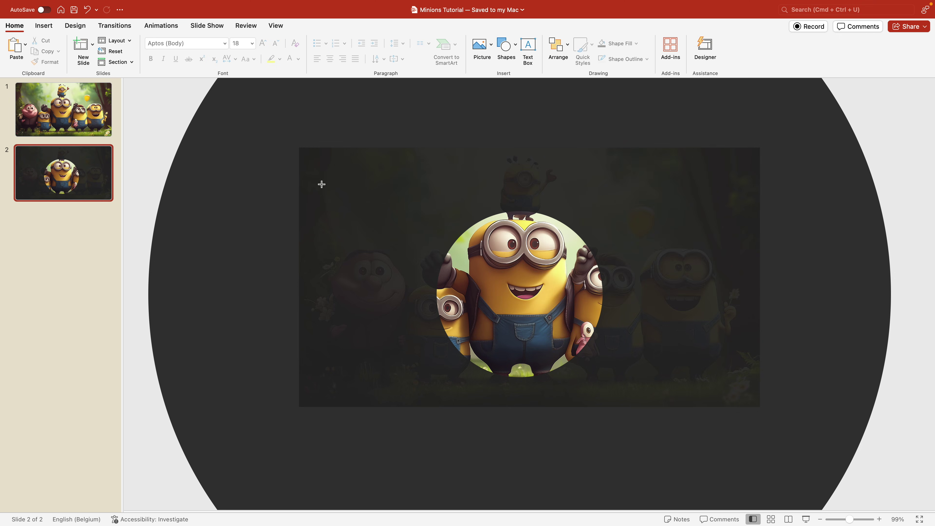
left_click_drag(322, 184, 410, 389)
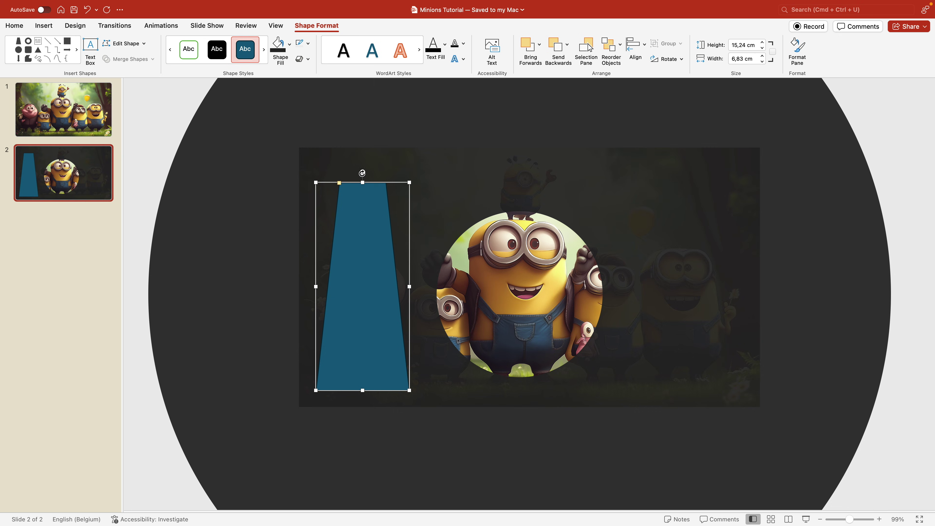
mouse_move(410, 286)
left_mouse_down()
mouse_move(442, 293)
mouse_move(408, 293)
left_mouse_up()
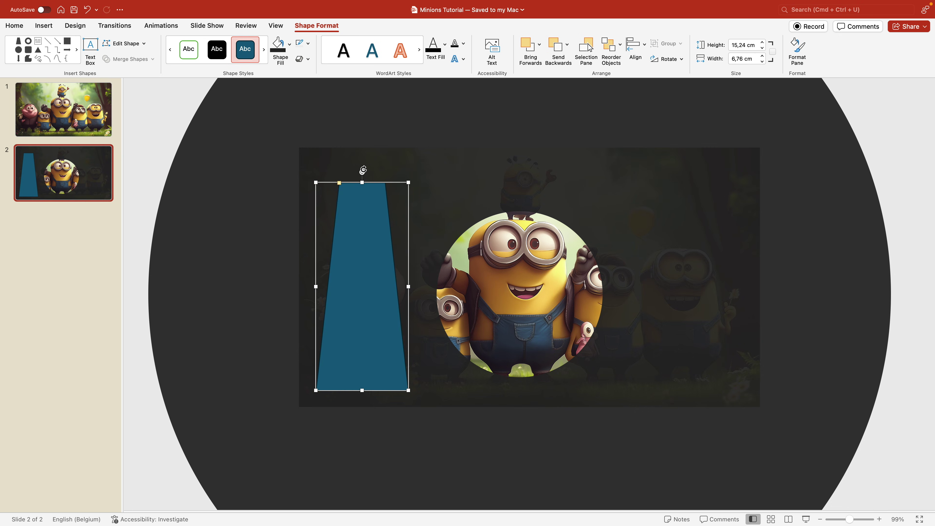
left_click_drag(363, 170, 334, 344)
left_click_drag(353, 253, 435, 335)
left_click_drag(486, 388, 555, 414)
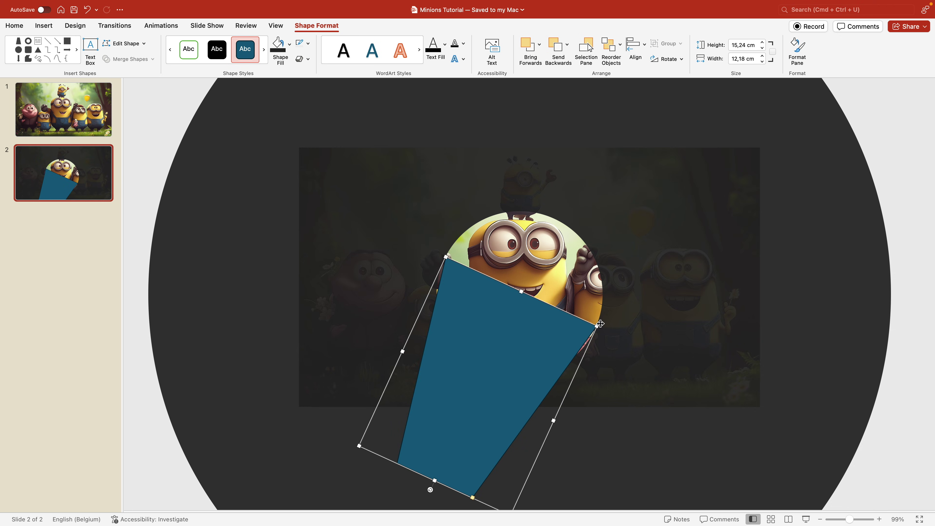
left_click_drag(563, 341, 558, 344)
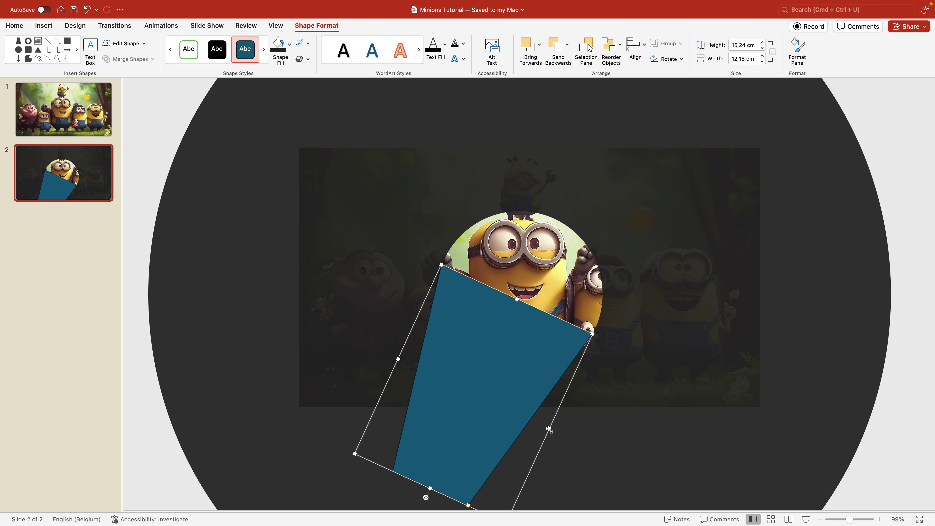
right_click(482, 354)
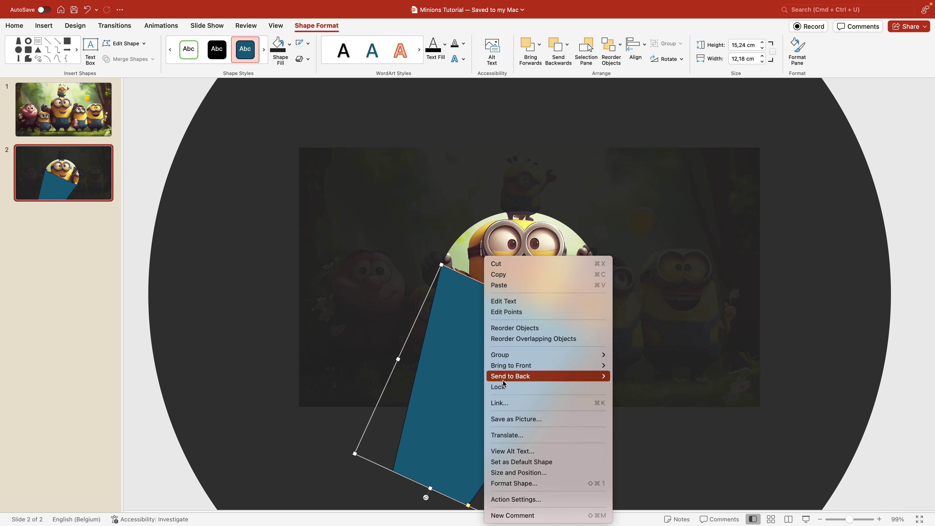
Step: Give the trapezium a gradient fill reduced to two stops, coloured white and orange
left_click(534, 483)
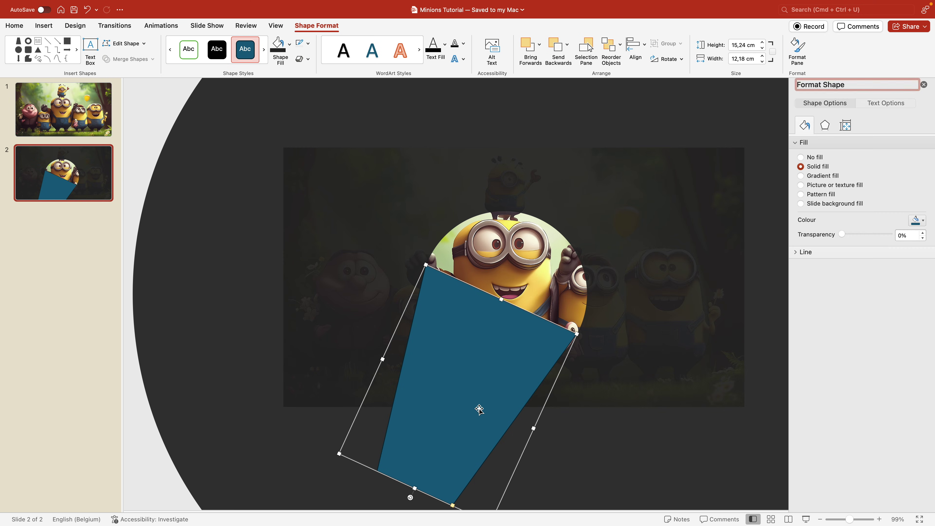
left_click(817, 178)
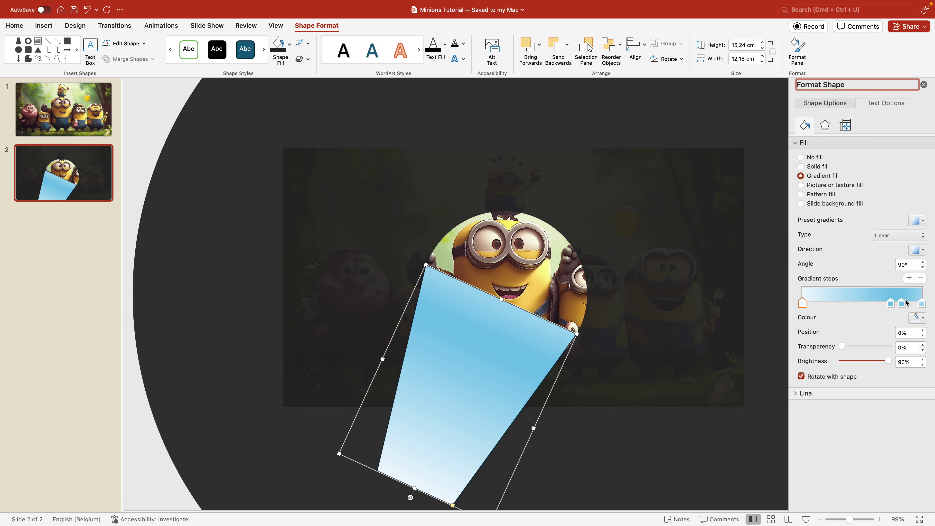
left_click(921, 279)
left_click(920, 279)
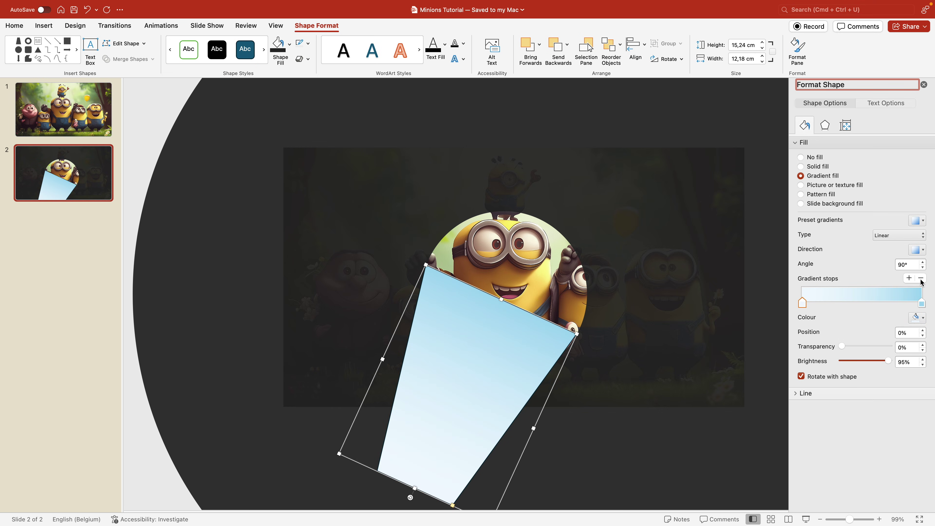
left_click(922, 304)
left_click(917, 317)
left_click(849, 346)
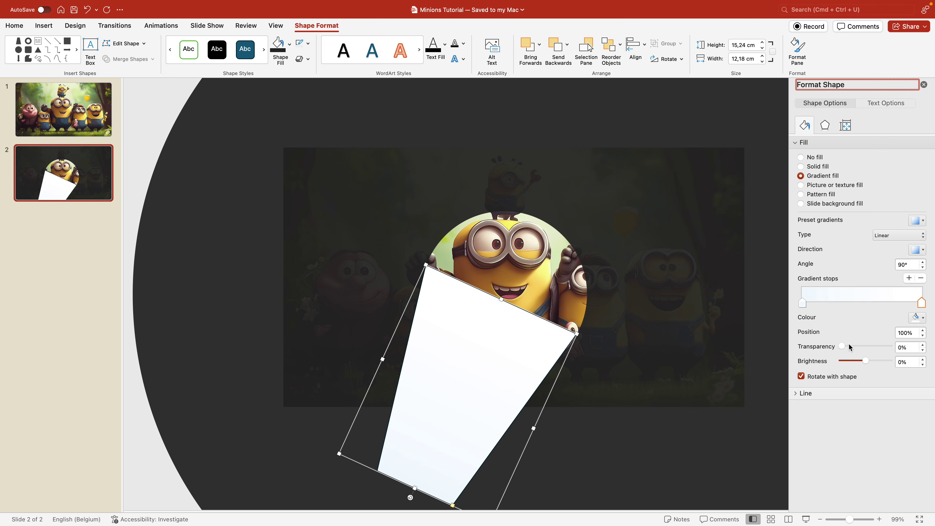
left_click(922, 318)
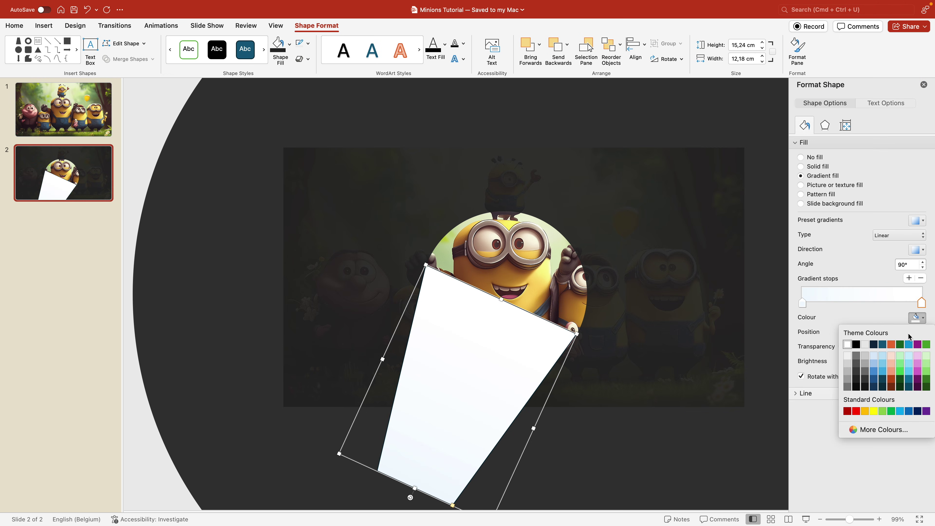
left_click(890, 344)
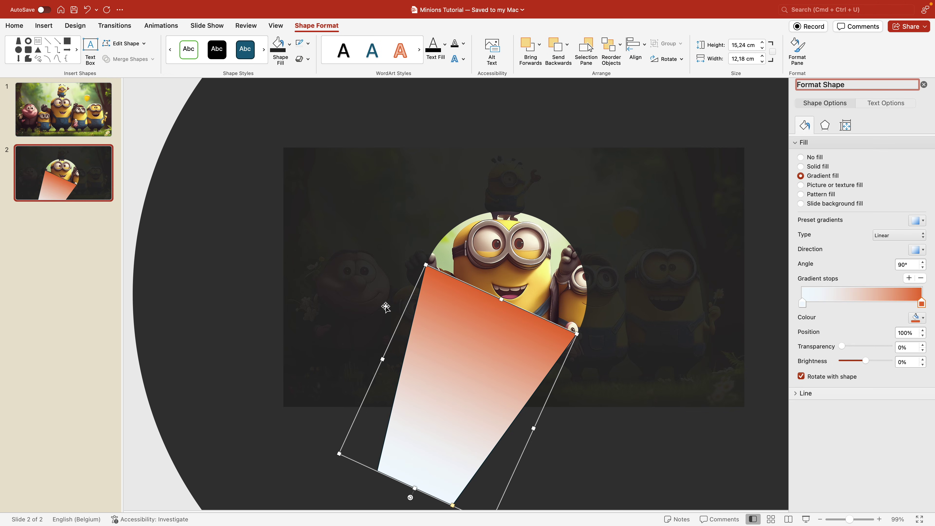
Step: Keep the gradient linear and set its direction to vertical at 90°
left_click(890, 236)
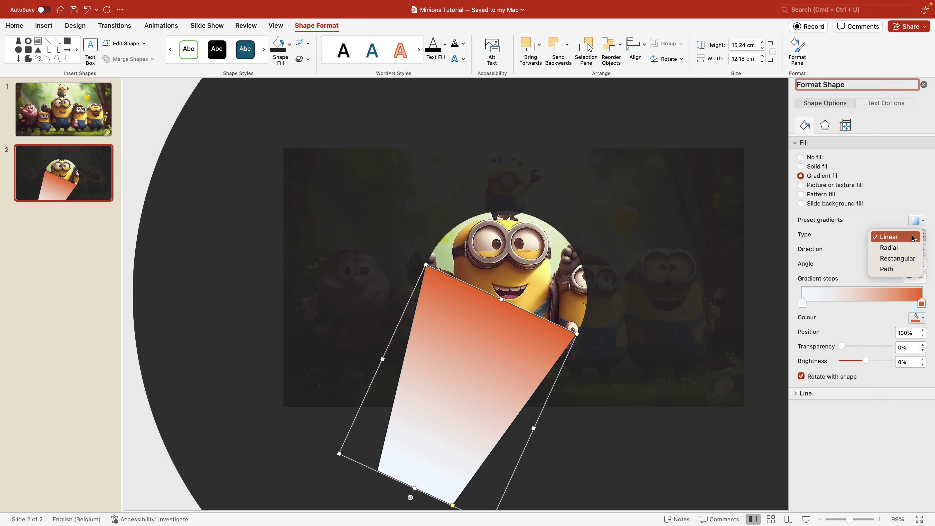
left_click(890, 239)
left_click(917, 249)
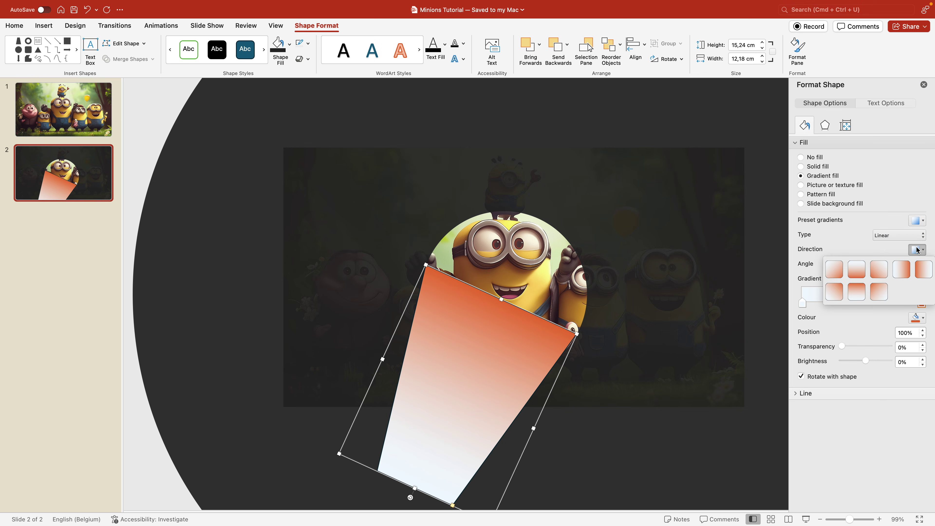
left_click(860, 276)
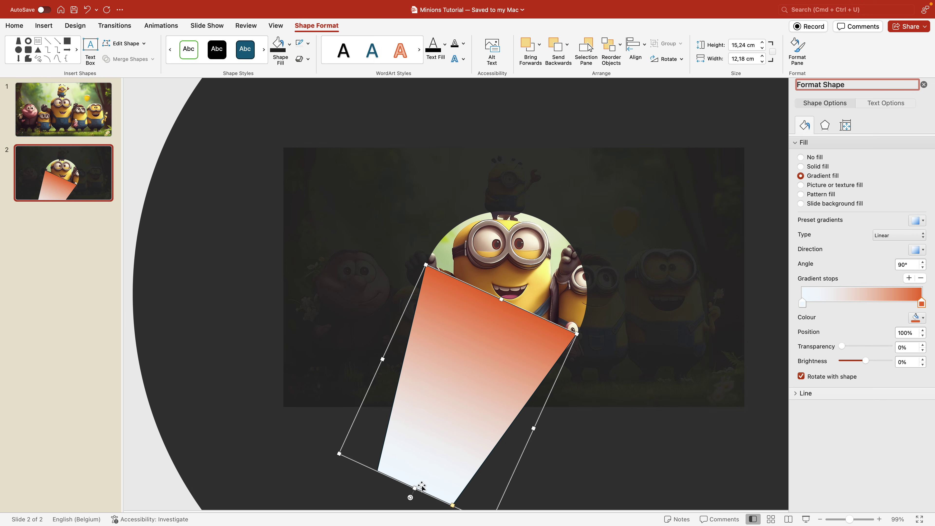
left_click(923, 262)
left_click(923, 261)
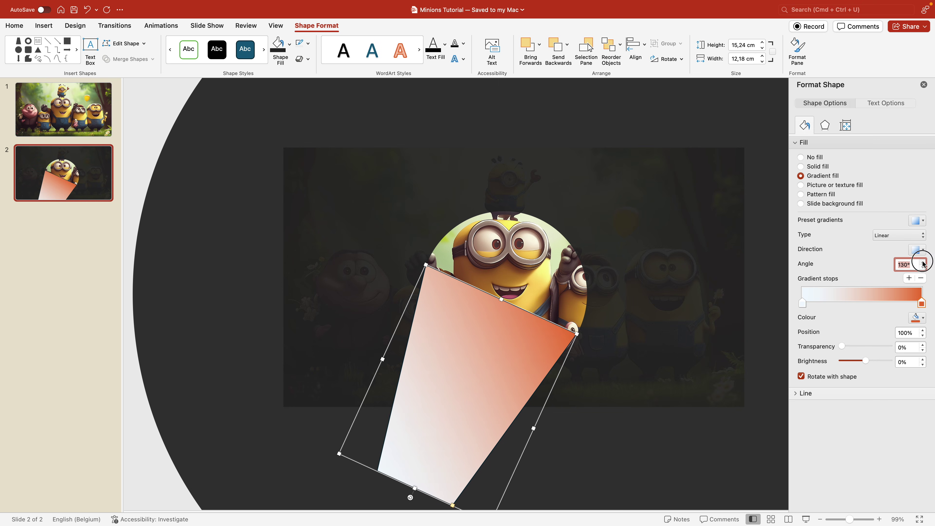
left_click(922, 262)
left_click(923, 262)
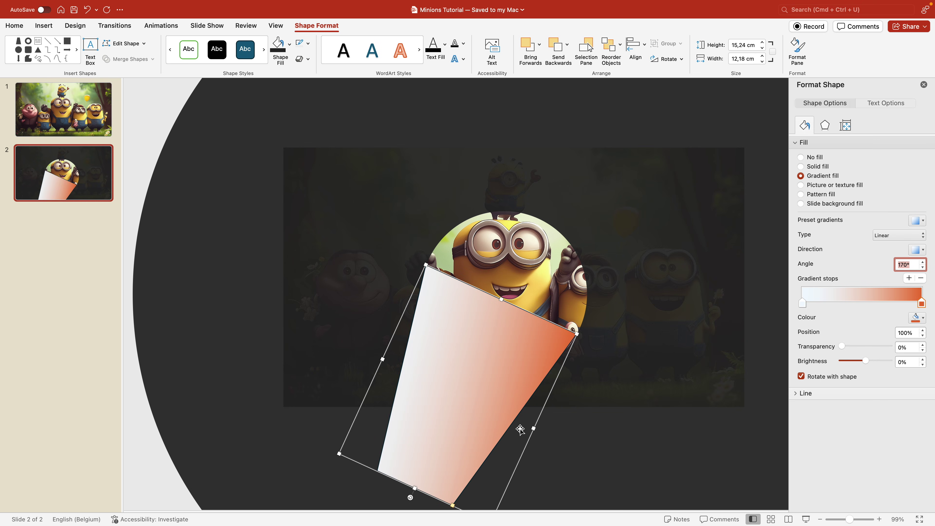
left_click(917, 250)
left_click(858, 275)
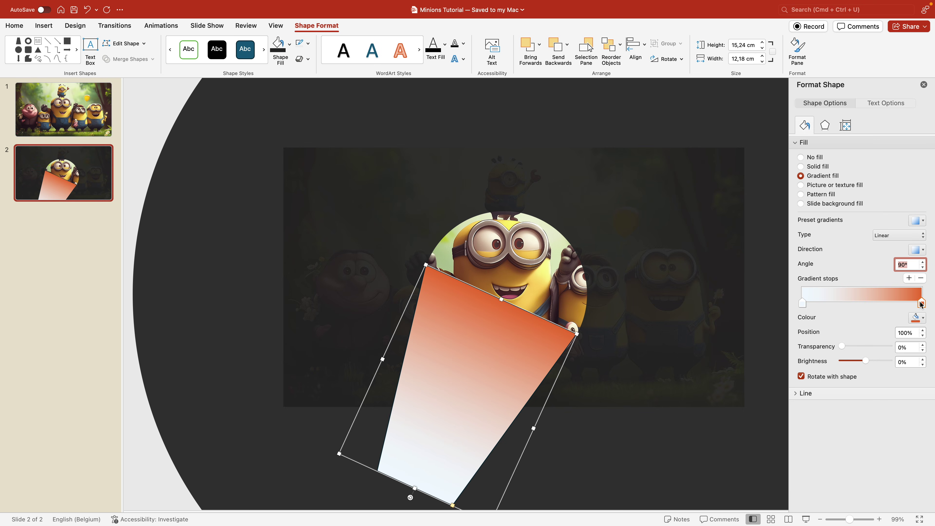
Step: Make the second stop white at 100% transparency, then move the beam under the minion
mouse_move(920, 303)
left_mouse_down()
mouse_move(912, 303)
mouse_move(921, 303)
left_mouse_up()
left_click(915, 317)
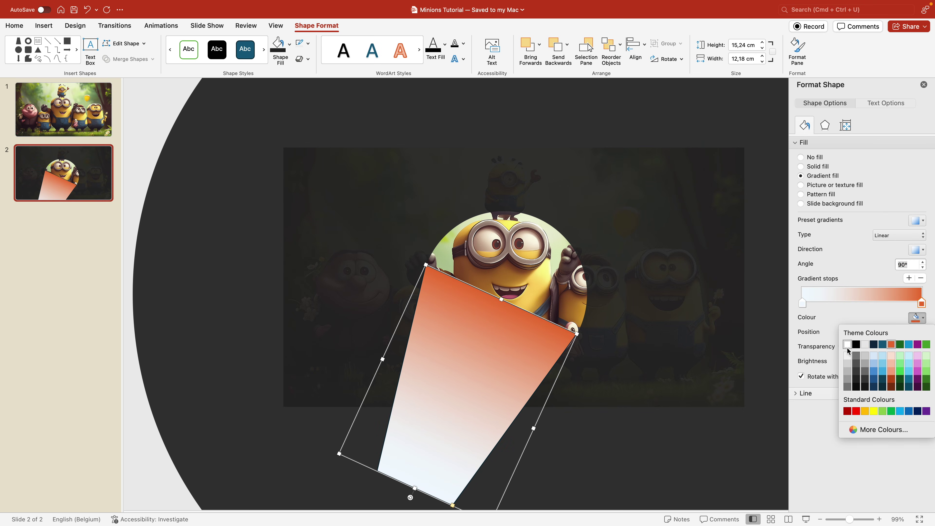
left_click(847, 344)
left_click_drag(843, 349, 908, 347)
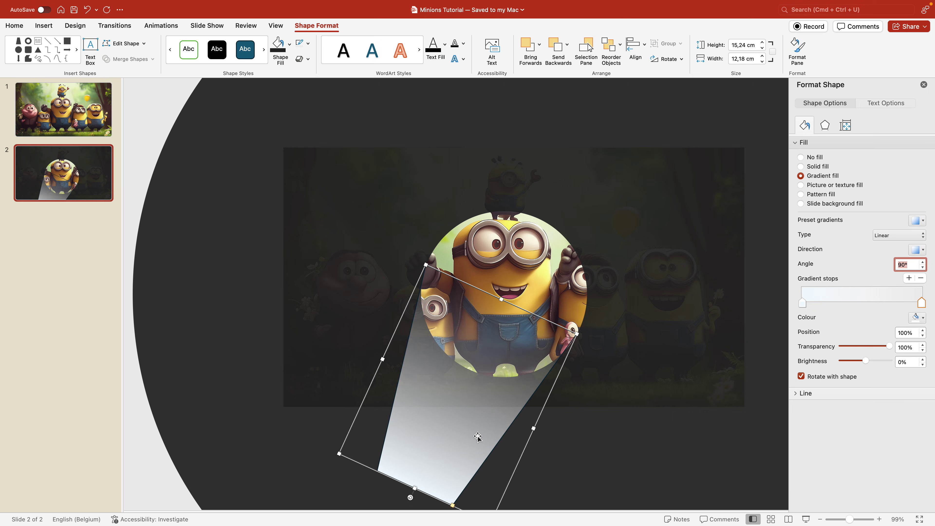
left_click(608, 429)
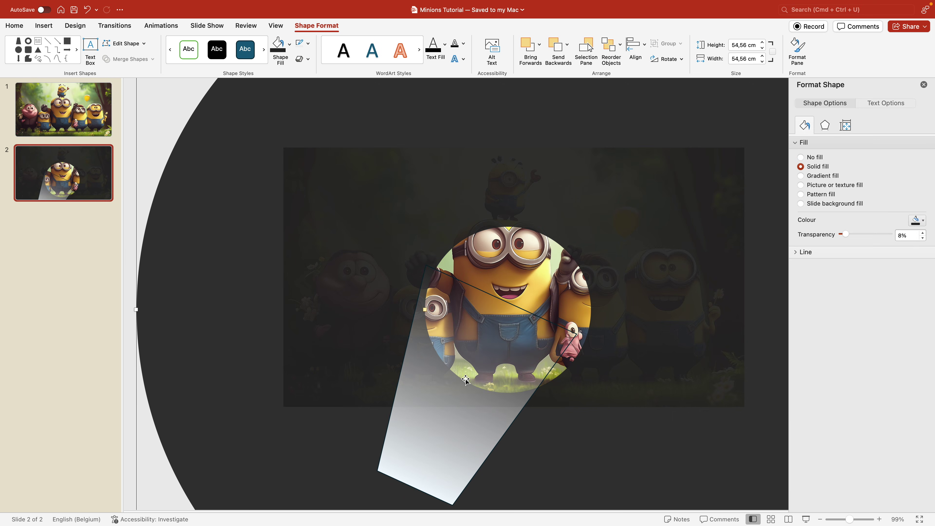
left_click_drag(429, 407, 430, 424)
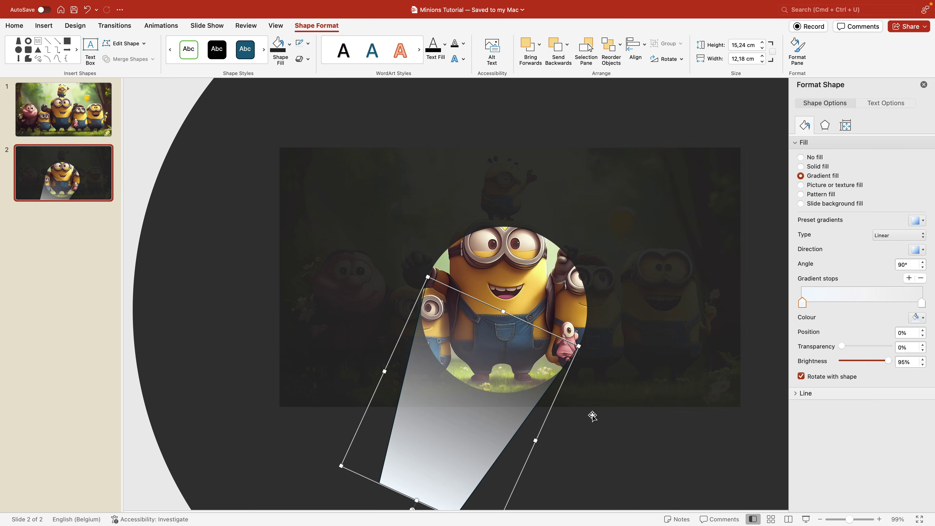
Step: Remove the light beam's outline and widen the slide thumbnails panel
left_click(596, 444)
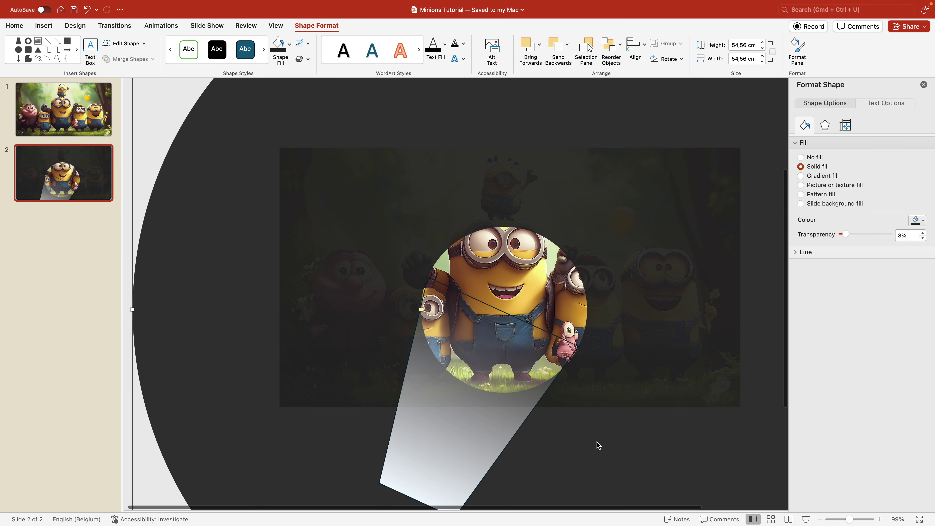
left_click(471, 398)
left_click(793, 392)
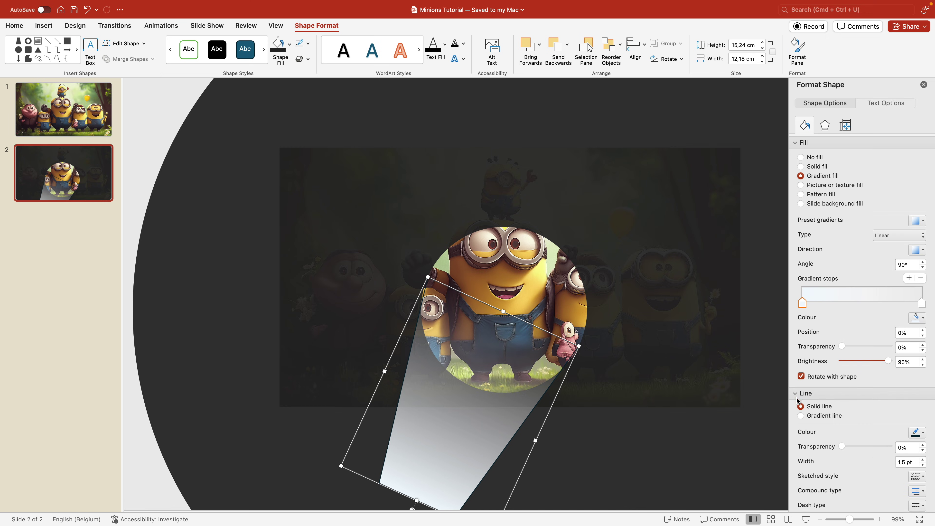
left_click(812, 409)
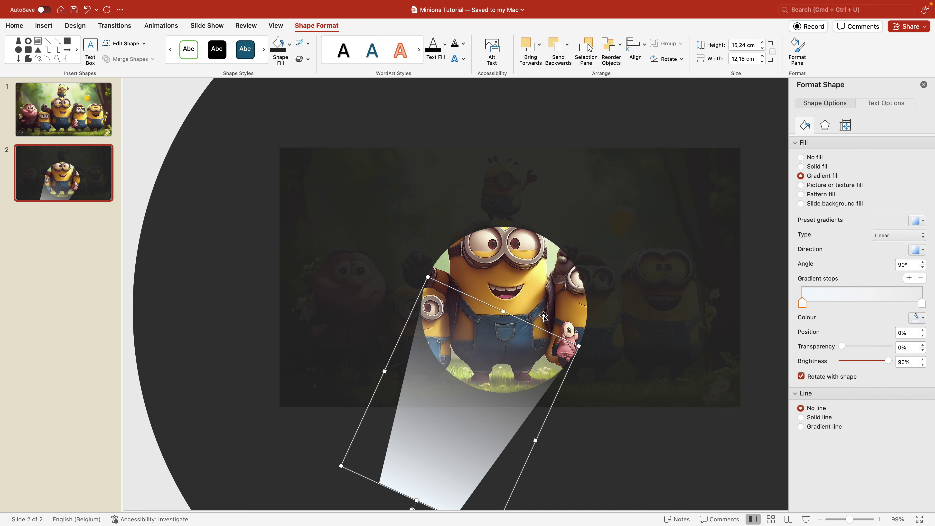
left_click(530, 302)
left_click(176, 101)
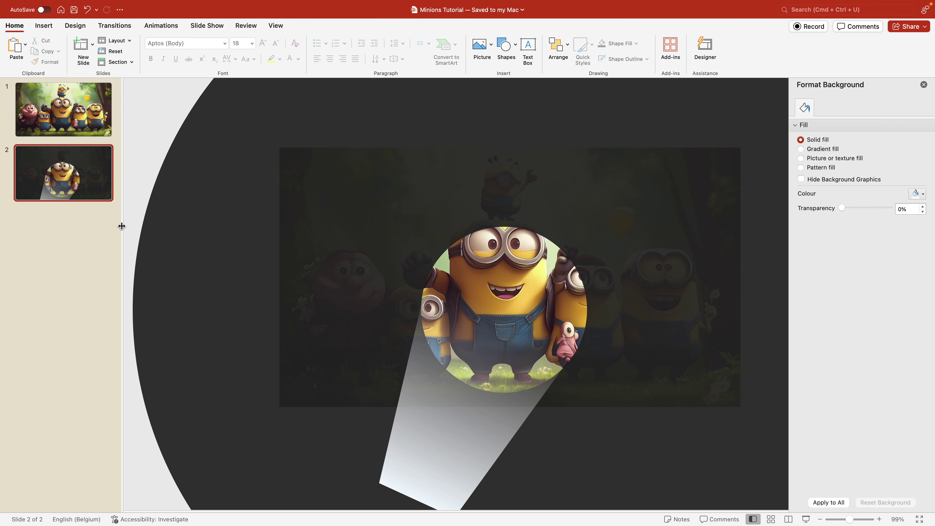
left_click_drag(121, 226, 232, 231)
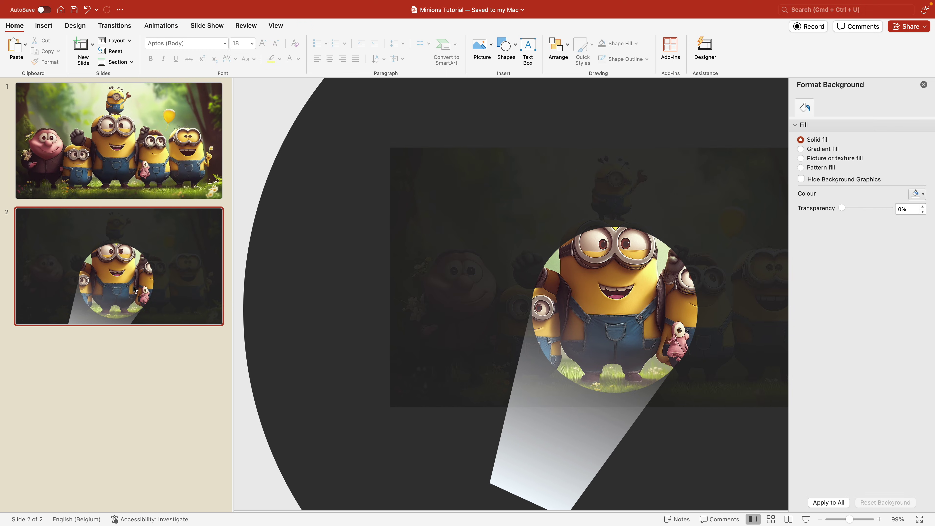
Step: Move the spotlight up onto the minion, shift the beam left, close the pane, and zoom out
left_click(651, 208)
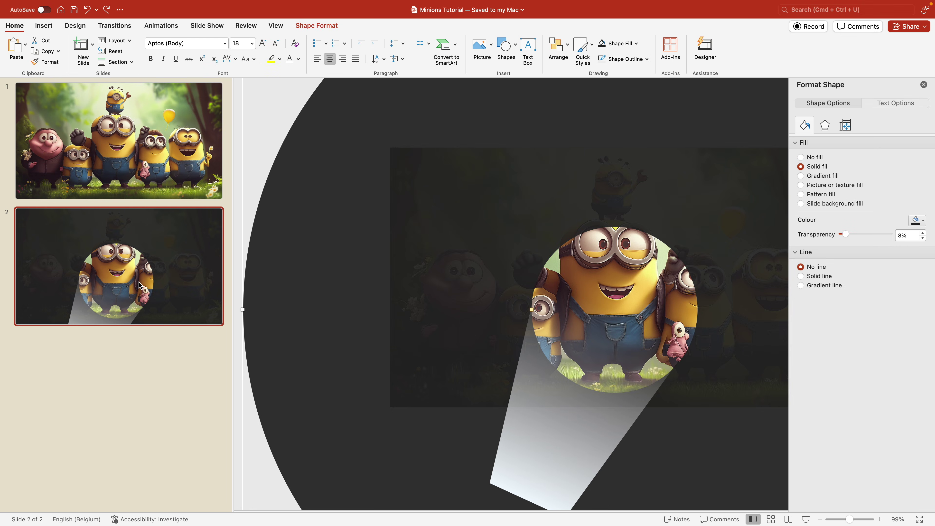
mouse_move(667, 237)
left_mouse_down()
mouse_move(663, 193)
mouse_move(662, 221)
left_mouse_up()
left_click(597, 383)
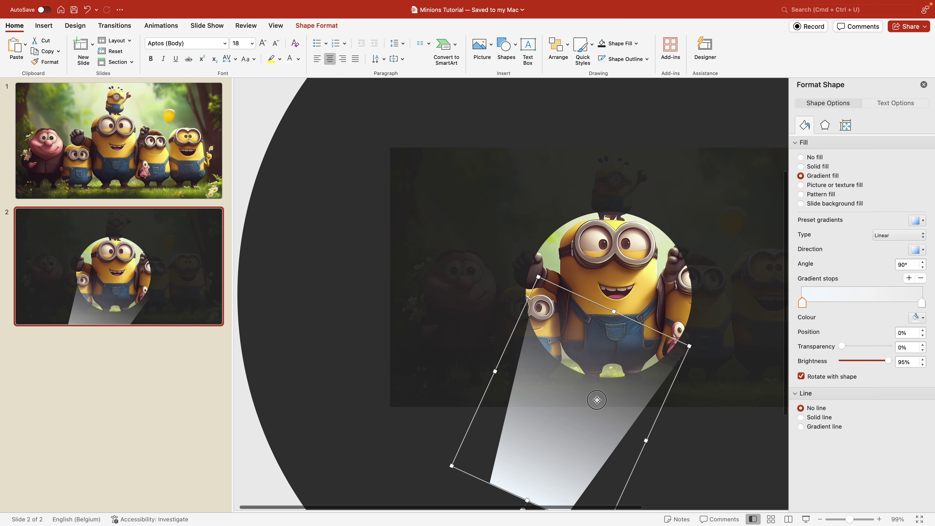
mouse_move(597, 385)
left_mouse_down()
mouse_move(586, 377)
mouse_move(589, 385)
left_mouse_up()
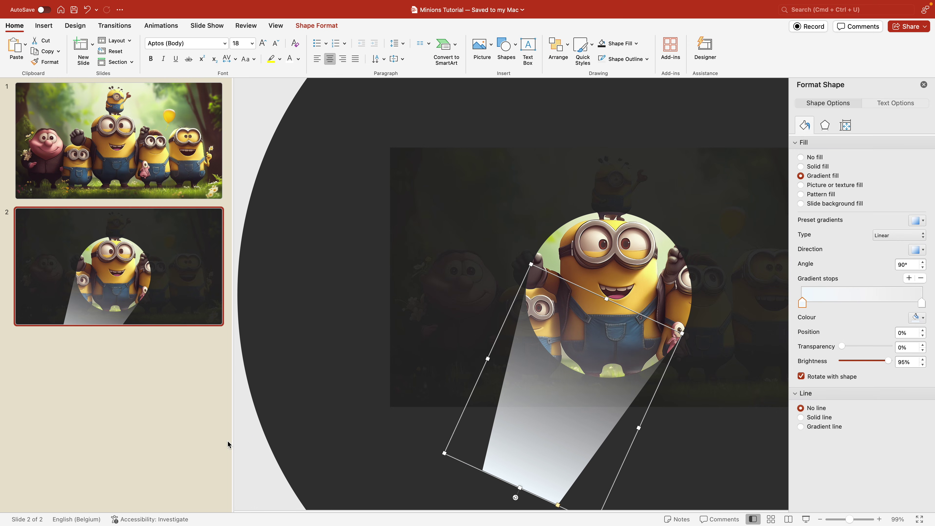
left_click(248, 448)
left_click(924, 86)
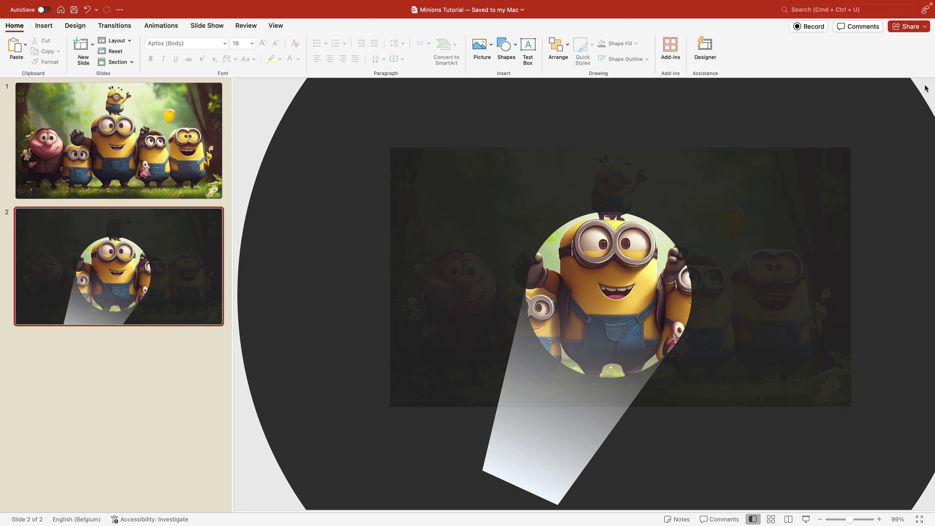
left_click_drag(848, 519, 842, 519)
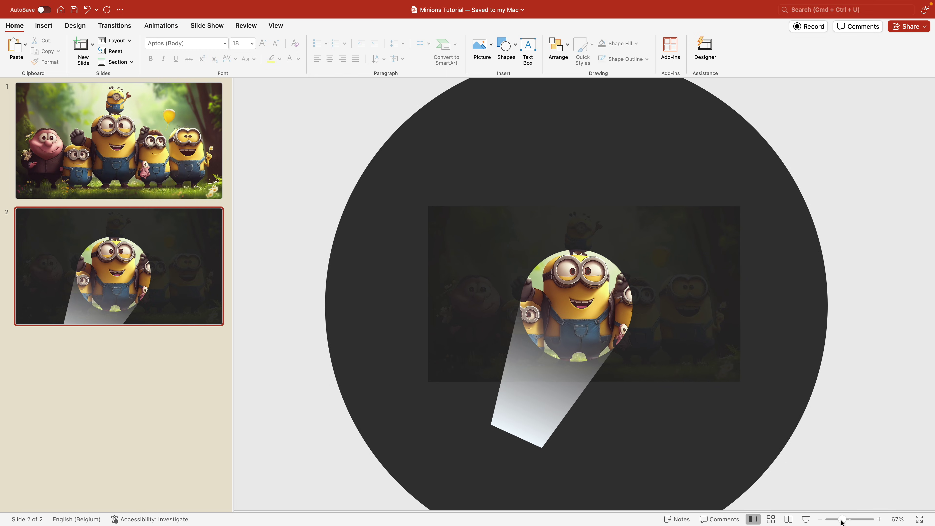
Step: Duplicate slide 2 as slide 3 and shrink the spotlight hole onto the small left minion
right_click(138, 289)
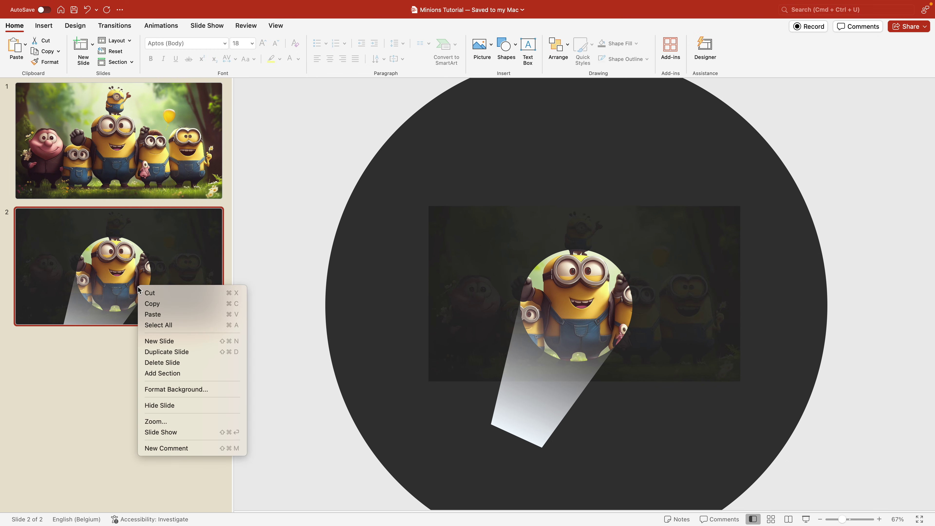
left_click(168, 352)
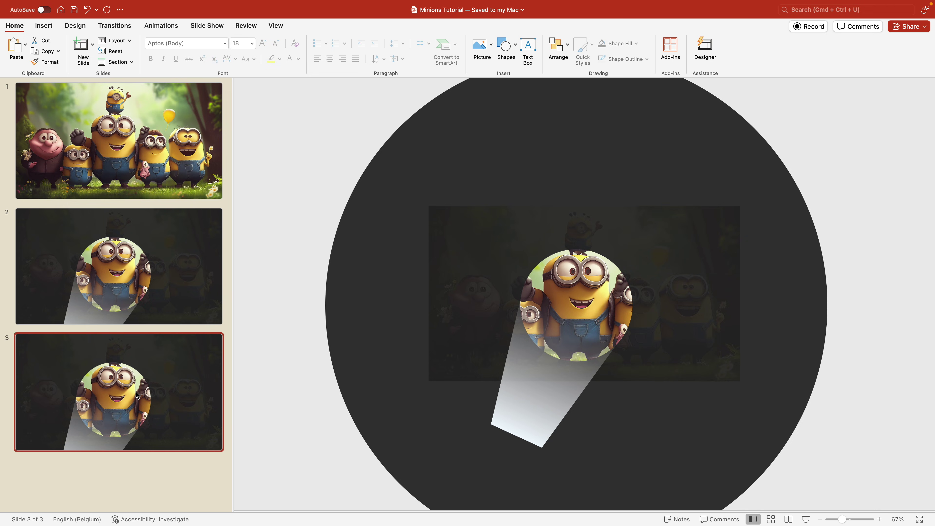
left_click(717, 172)
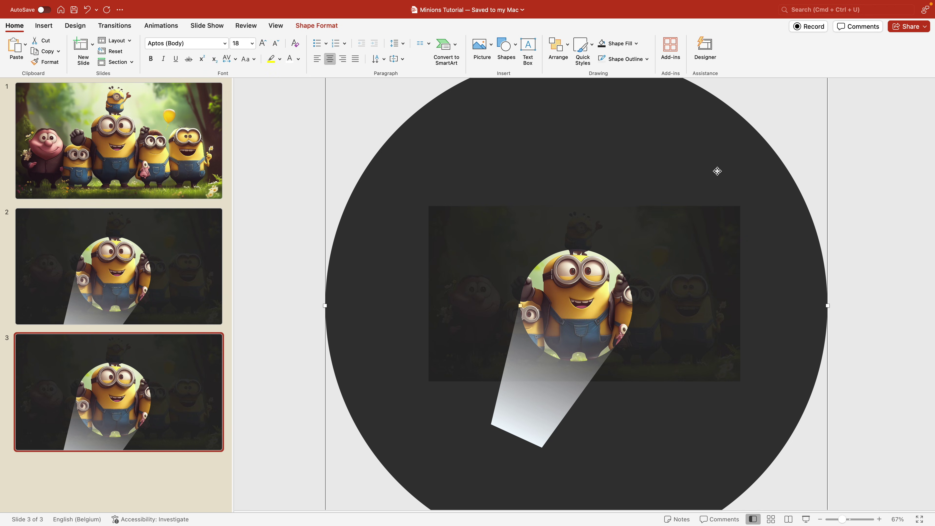
left_click_drag(717, 171, 669, 191)
left_click_drag(473, 325, 496, 324)
left_click_drag(605, 244, 599, 247)
Step: Move and rotate the light beam so it reaches the left minion
left_click(554, 379)
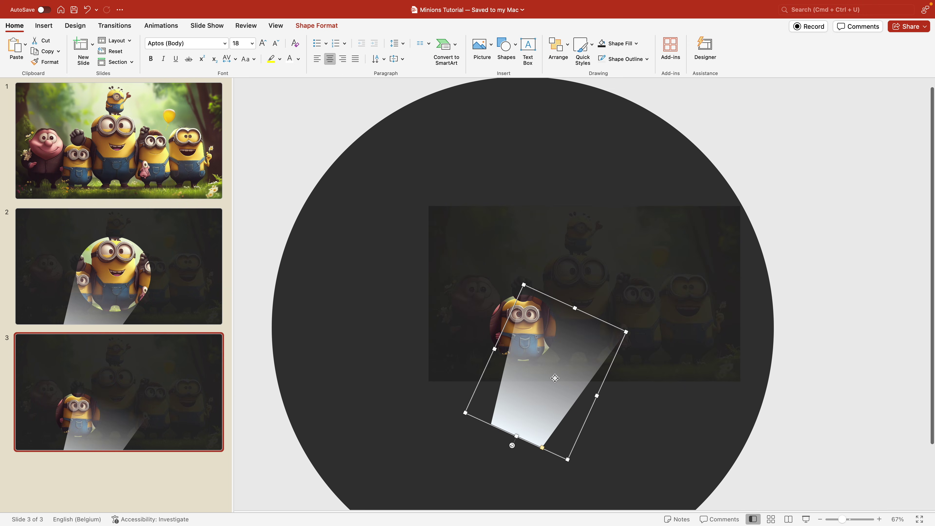
left_click_drag(568, 370, 527, 404)
left_click_drag(461, 464, 535, 476)
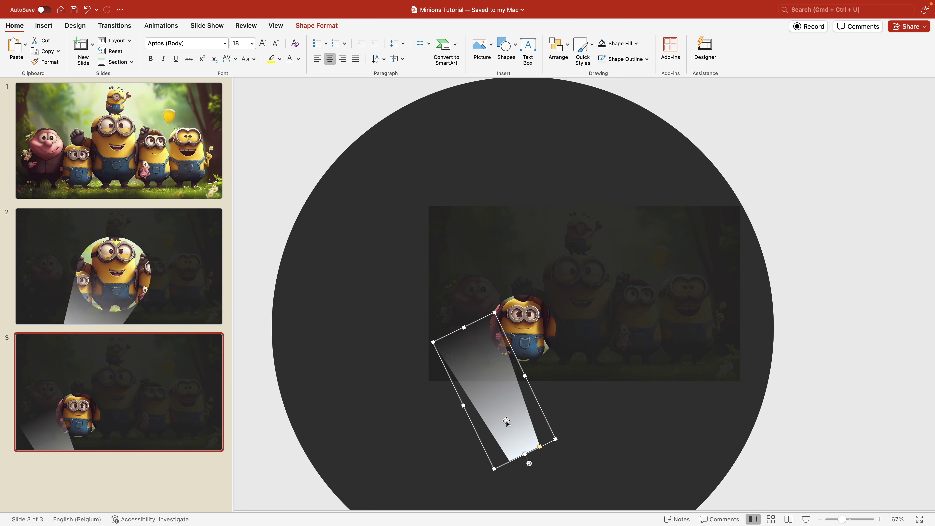
left_click_drag(506, 422, 561, 419)
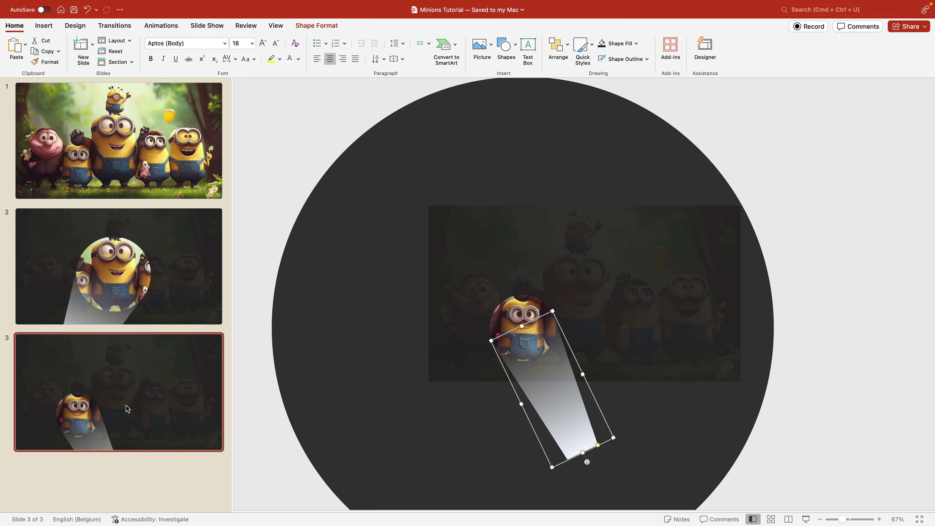
left_click(140, 410)
Step: Duplicate slide 3 as slide 4 and move an enlarged spotlight onto the right-hand minion
right_click(140, 410)
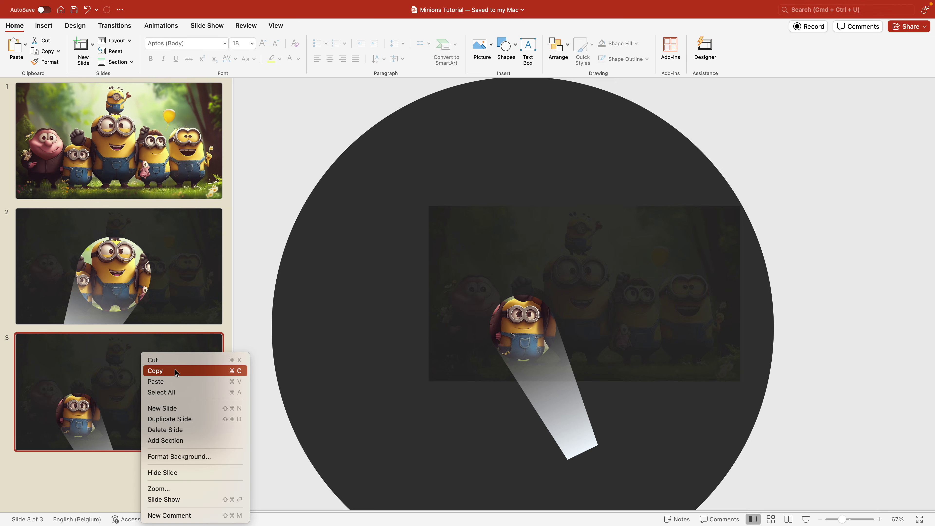
left_click(173, 419)
left_click(611, 306)
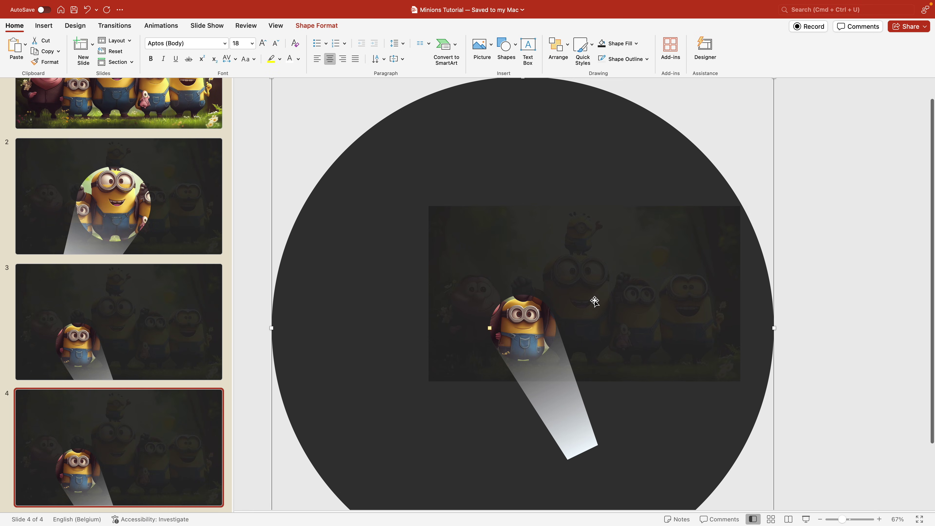
left_click_drag(574, 289, 698, 273)
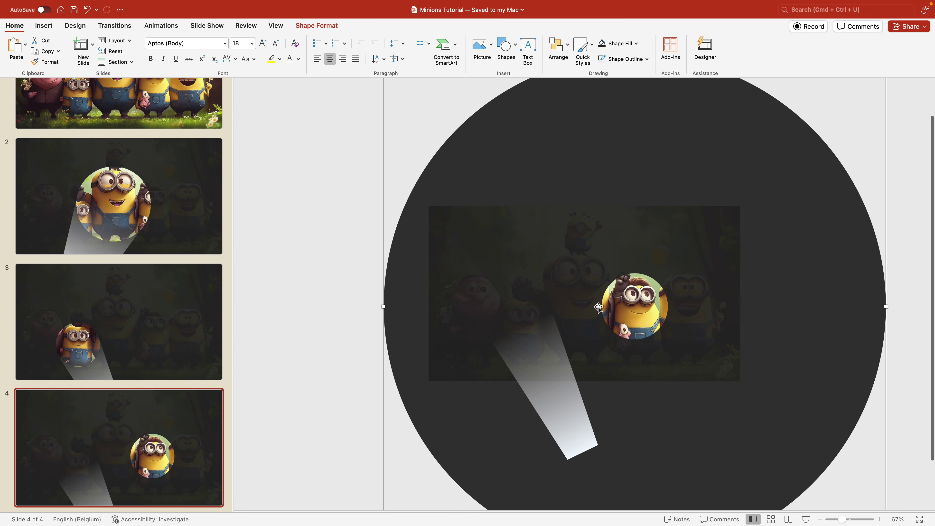
left_click_drag(602, 308, 594, 317)
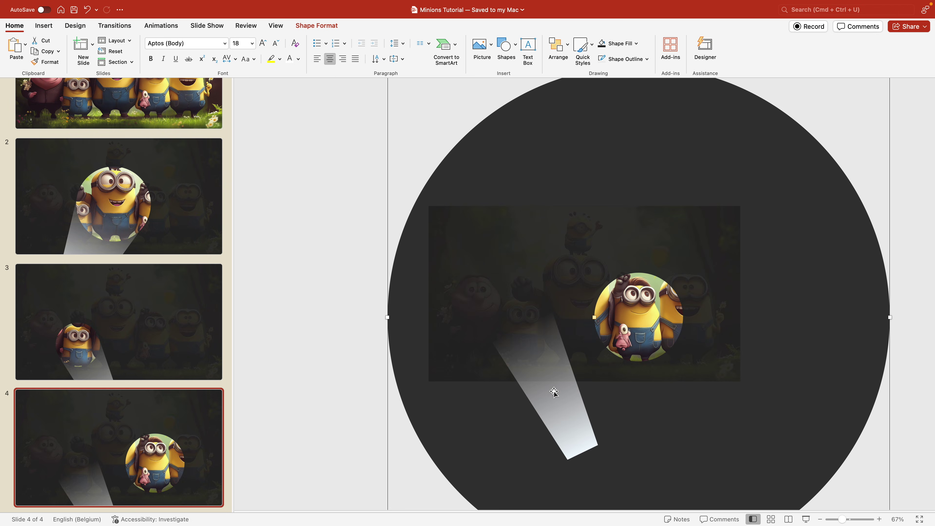
Step: Rotate, move and widen the light beam to match the new spotlight
left_click(544, 397)
left_click_drag(589, 448, 511, 460)
left_click_drag(523, 376, 573, 374)
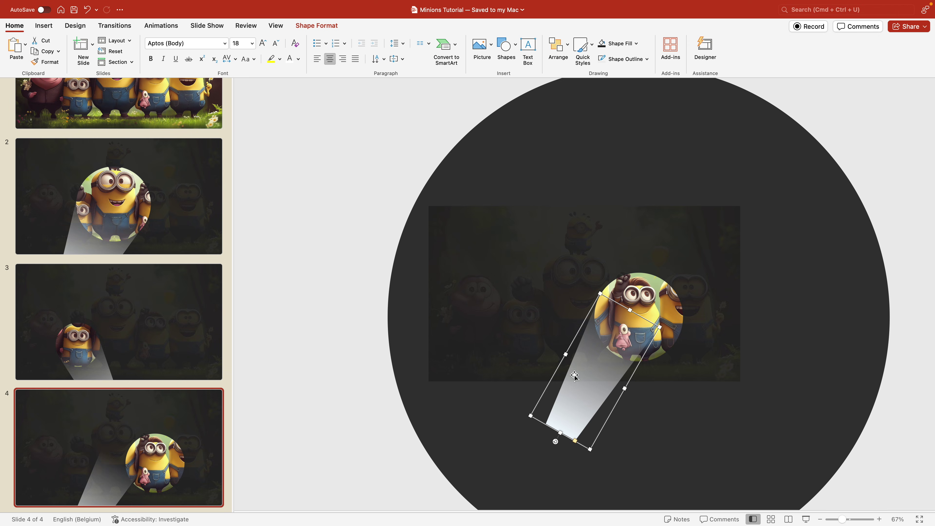
left_click_drag(622, 390, 644, 399)
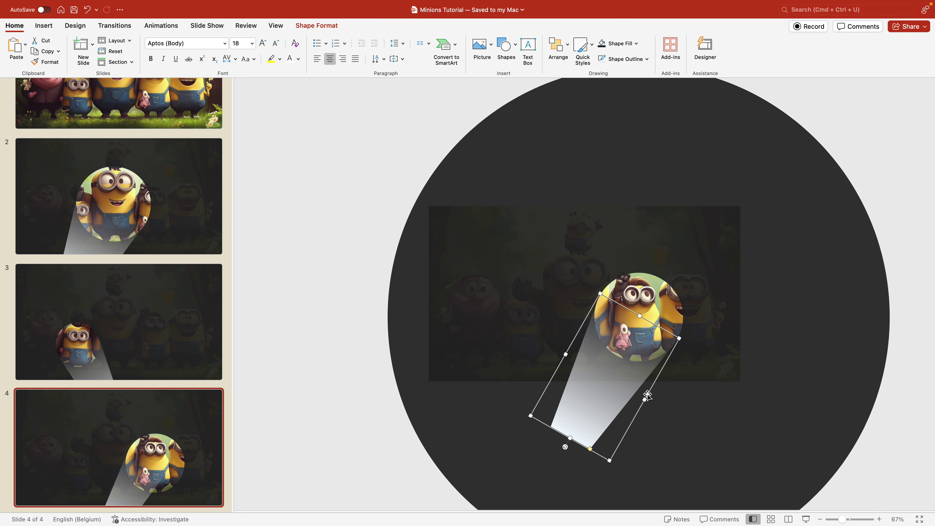
Step: Duplicate slide 4 as slide 5 and move the spotlight onto the far-right minion
left_click(126, 445)
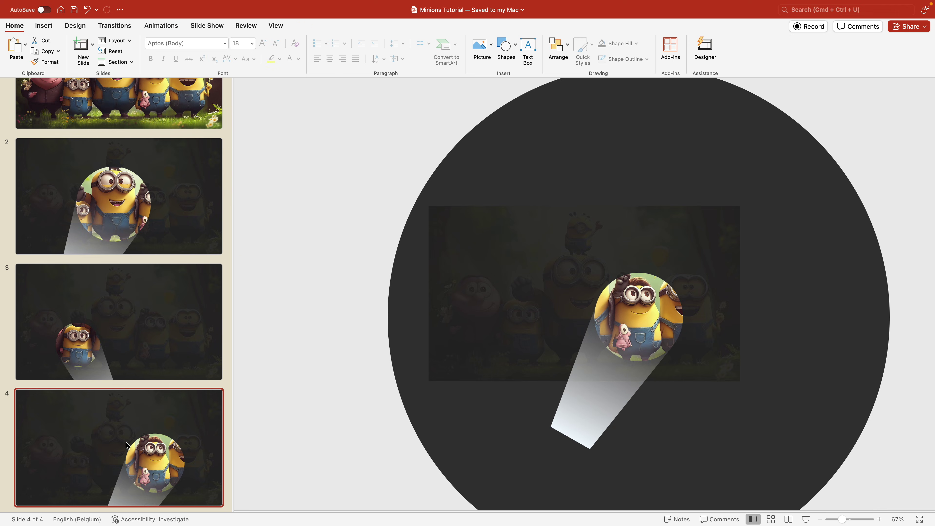
key("super+d")
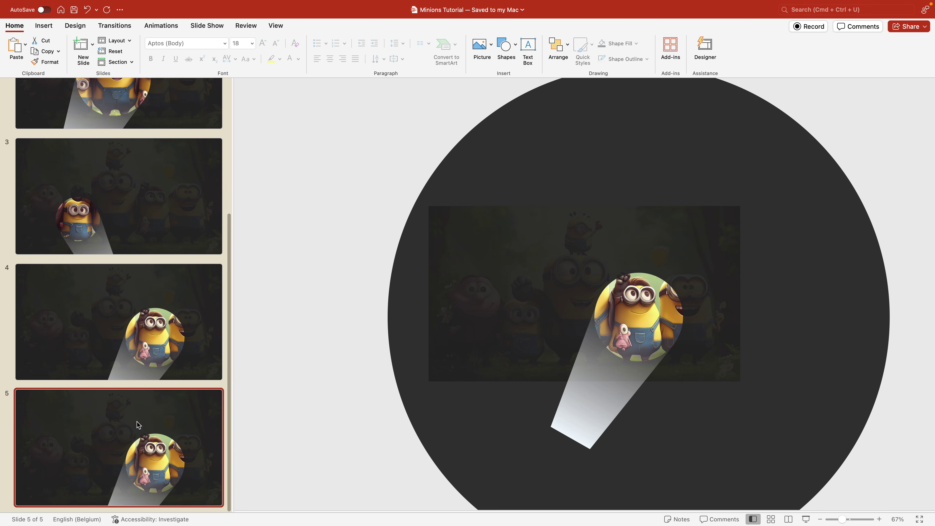
left_click(716, 301)
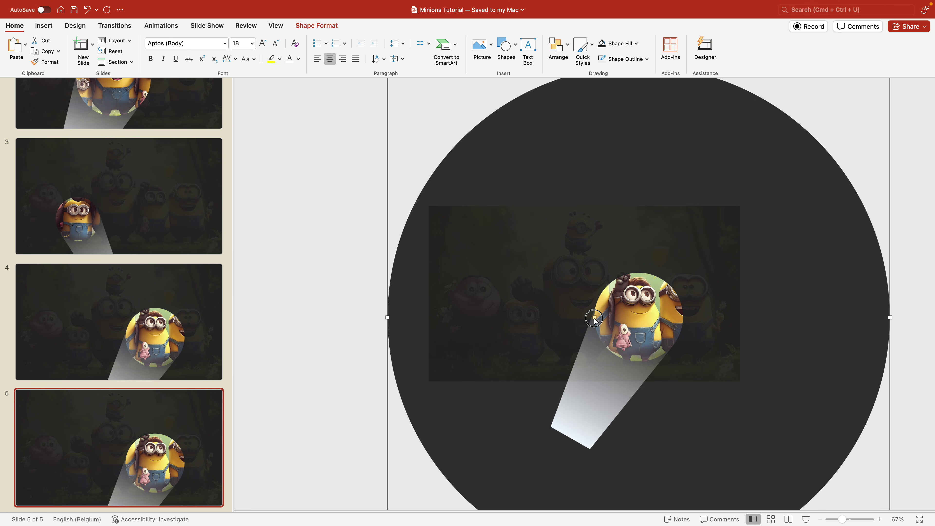
left_click_drag(705, 254, 758, 248)
Step: Move the beam right and rotate it to about 217° beneath the new spotlight
left_click(601, 403)
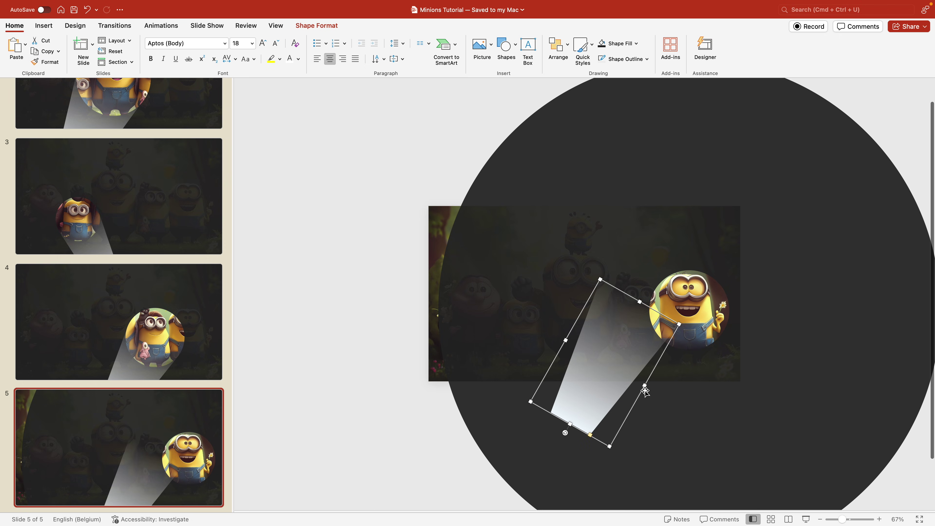
left_click_drag(615, 359, 688, 389)
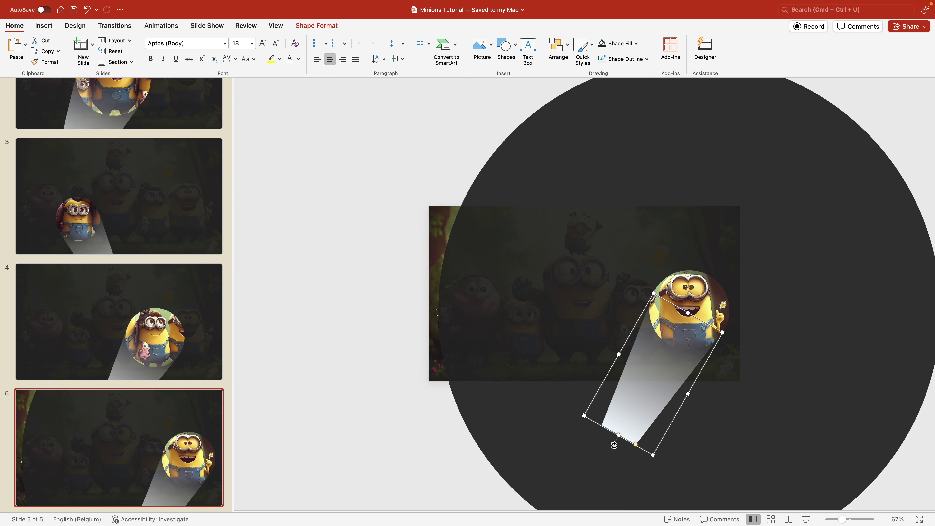
left_click_drag(611, 443, 601, 442)
left_click_drag(654, 386, 641, 372)
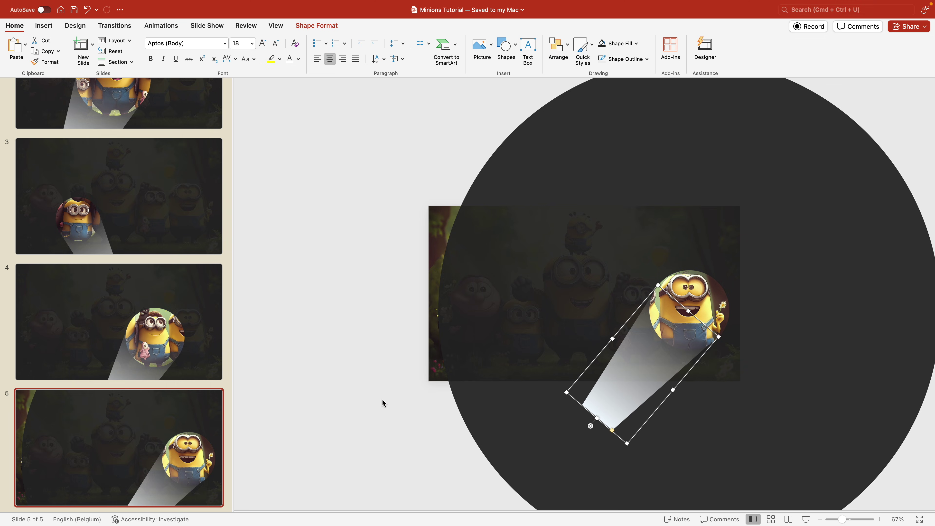
Step: Duplicate slide 5 as slide 6, then return to slide 5
left_click(130, 430)
key("super+d")
left_click(132, 339)
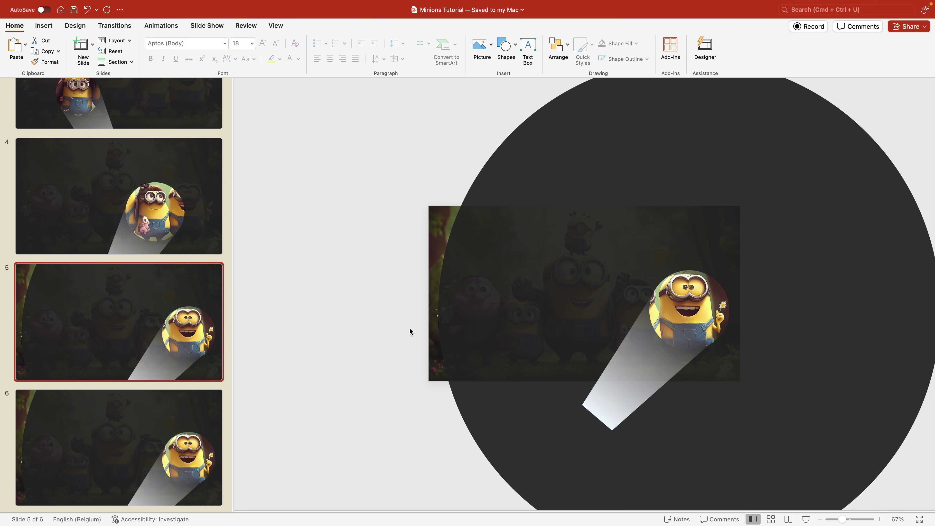
Step: Enlarge slide 5's dark overlay circle to cover the whole slide and widen the light beam
left_click_drag(843, 518, 838, 518)
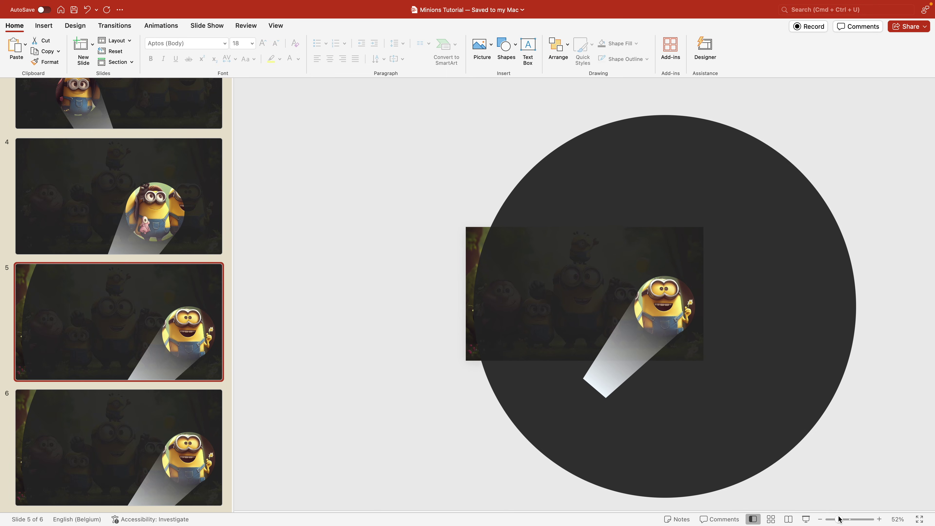
left_click(552, 191)
left_click_drag(472, 113, 427, 83)
left_click_drag(632, 161, 656, 189)
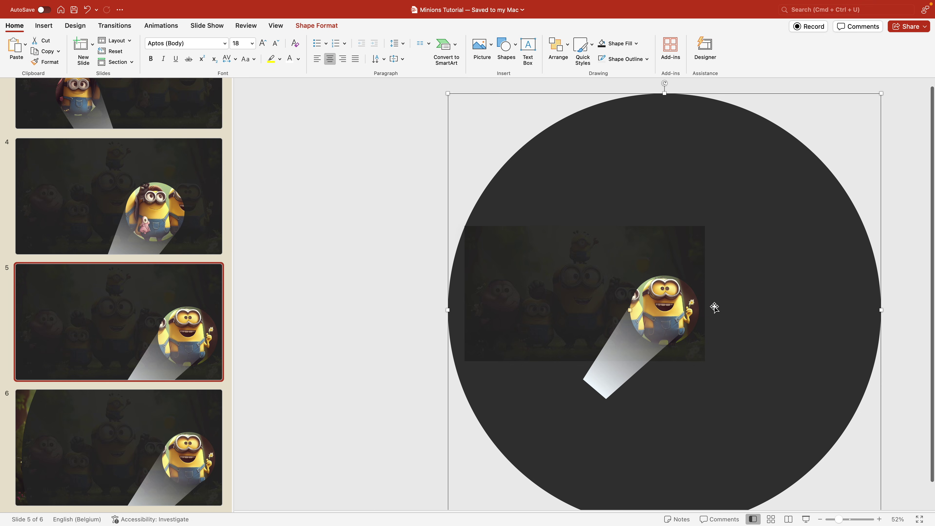
key("super+z")
left_click(631, 365)
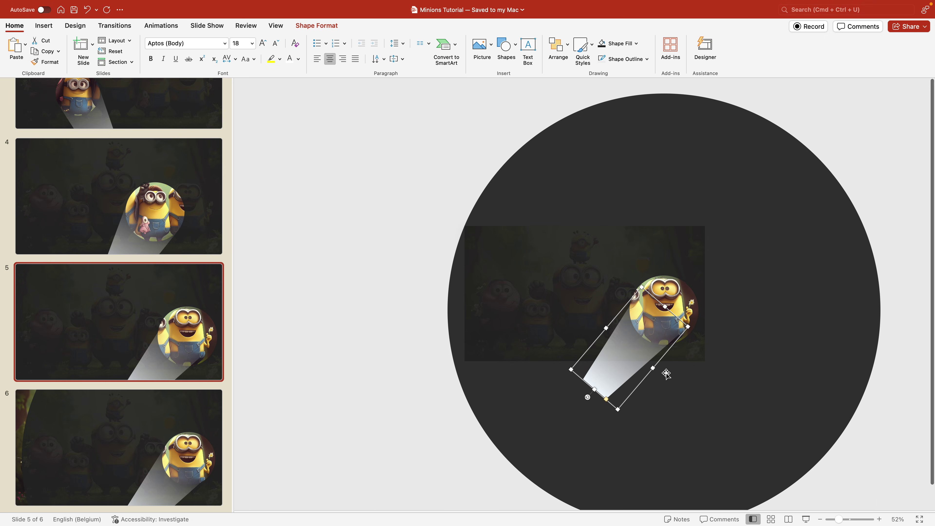
left_click_drag(653, 370, 657, 373)
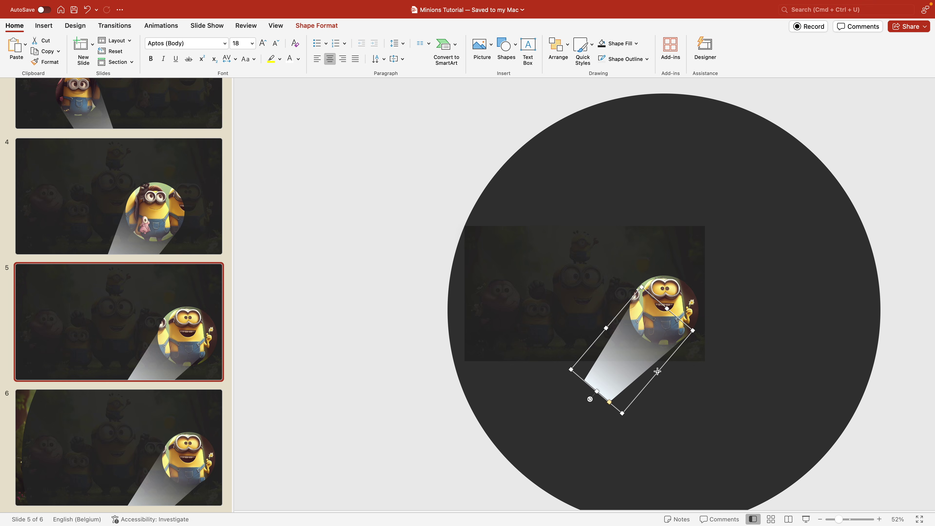
Step: Delete the outdated slide 6 and duplicate slide 5 as the new slide 6
left_click(198, 449)
key("Delete")
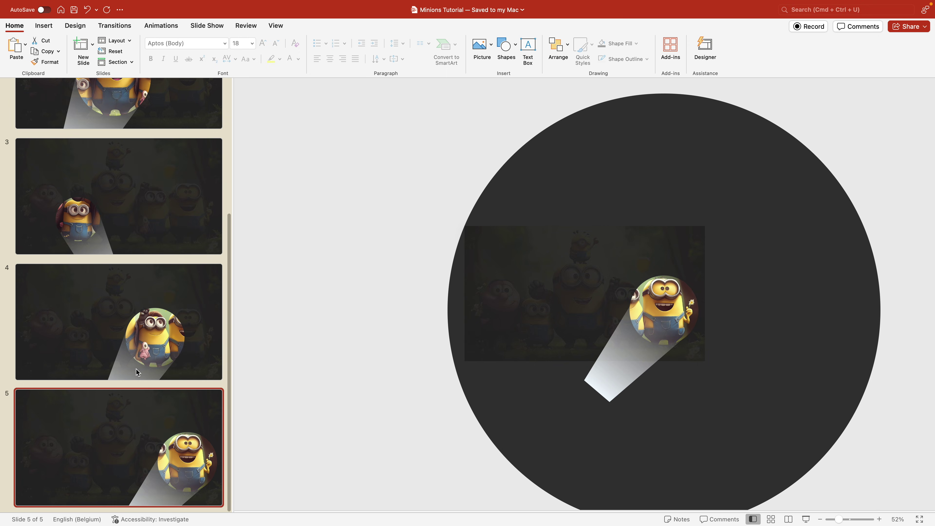
key("super+d")
Step: Move the dark overlay up and shrink its hole to frame the small top minion
left_click(780, 366)
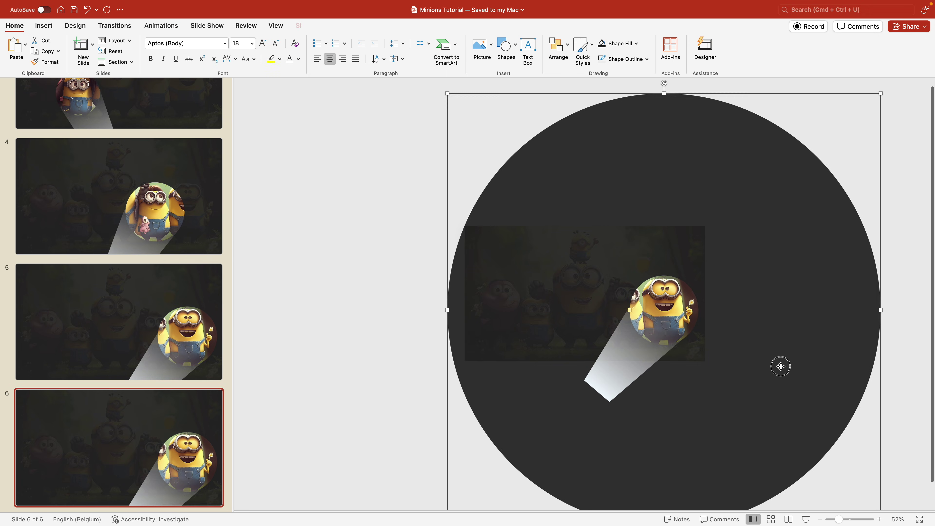
left_click_drag(780, 366, 693, 303)
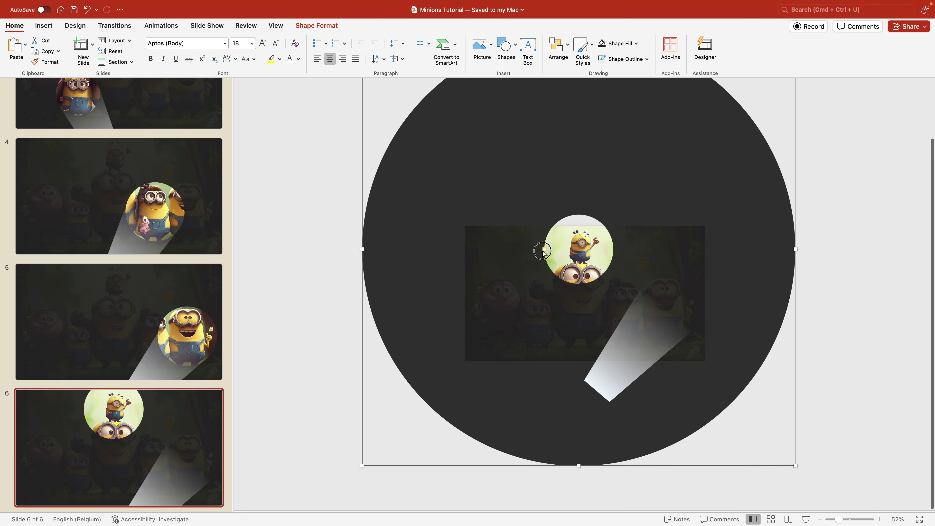
left_click_drag(543, 252, 565, 246)
left_click_drag(625, 262, 630, 258)
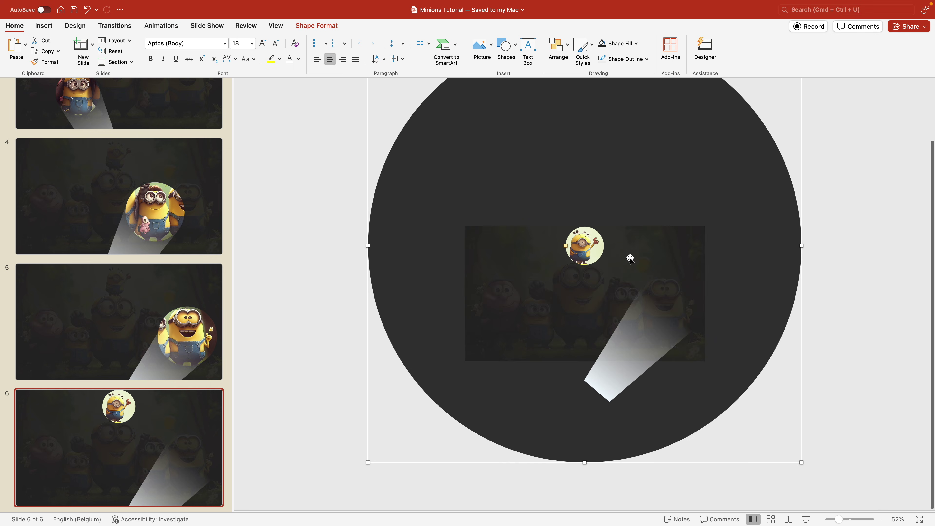
Step: Rotate the beam upright under the top minion, narrowing and lengthening it downward
left_click_drag(632, 352, 631, 338)
left_click_drag(590, 386, 598, 365)
left_click_drag(633, 302, 603, 301)
left_click_drag(583, 355, 584, 391)
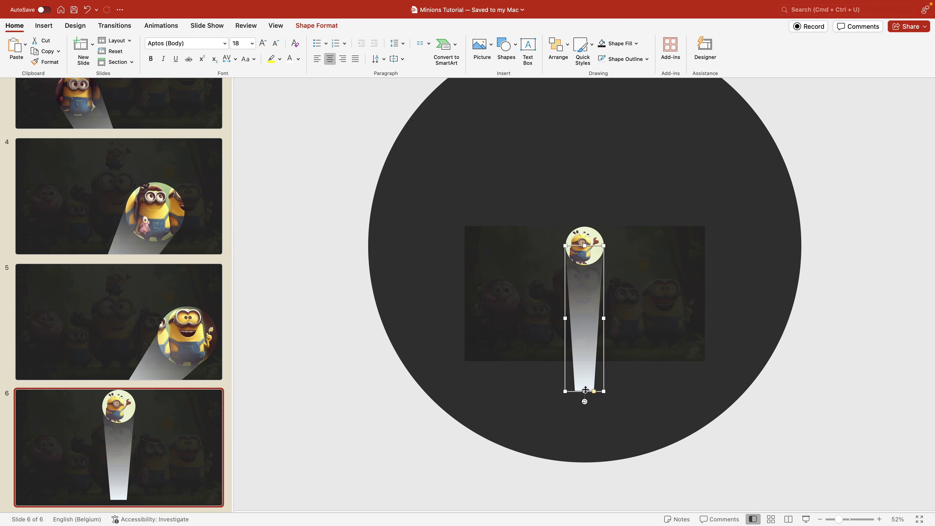
left_click(866, 312)
Step: Duplicate slide 6 as slide 7 and delete its beam
left_click(115, 423)
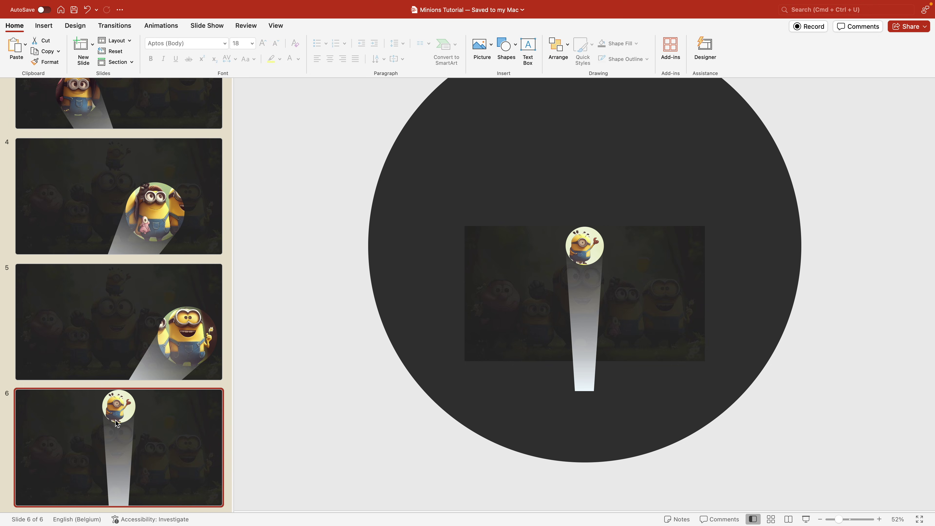
key("super+d")
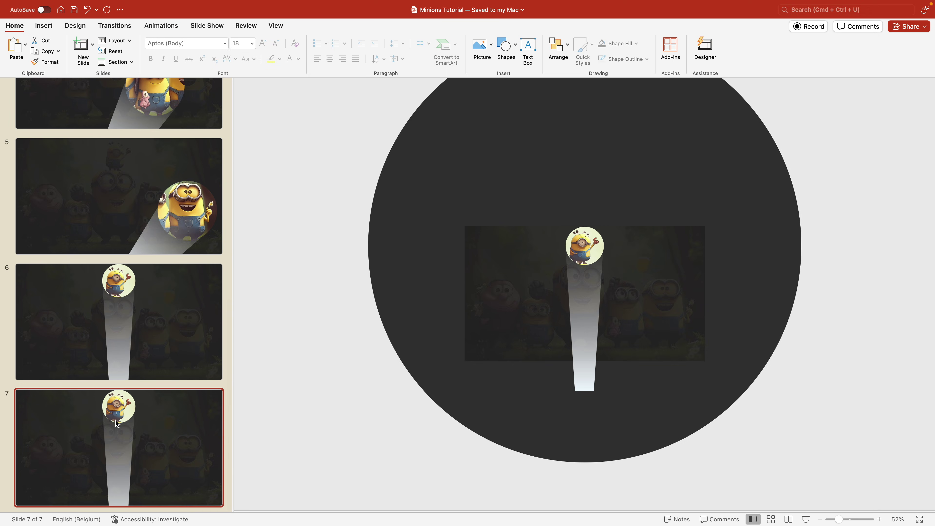
left_click(585, 302)
key("Delete")
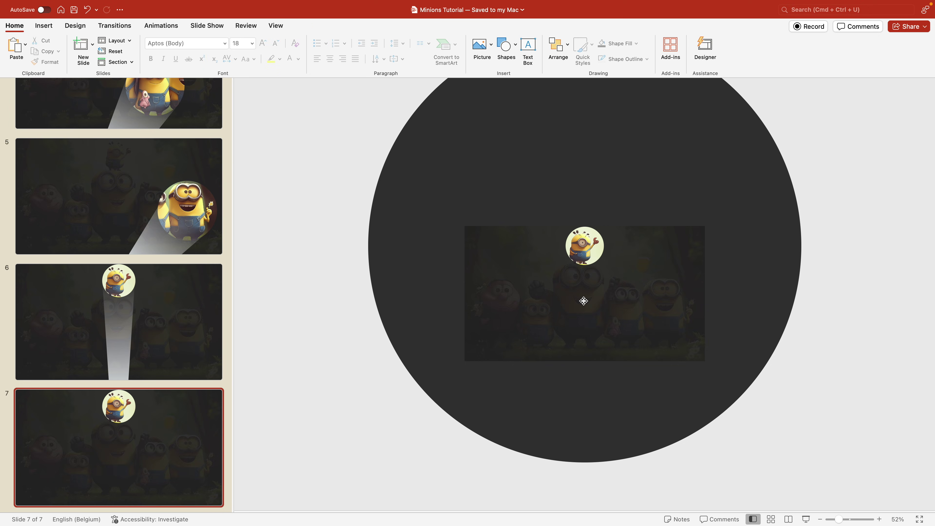
Step: Widen the donut's hole to reveal the whole picture and move the donut down to centre it
left_click(606, 296)
left_click_drag(563, 248, 440, 248)
left_click_drag(748, 166, 747, 213)
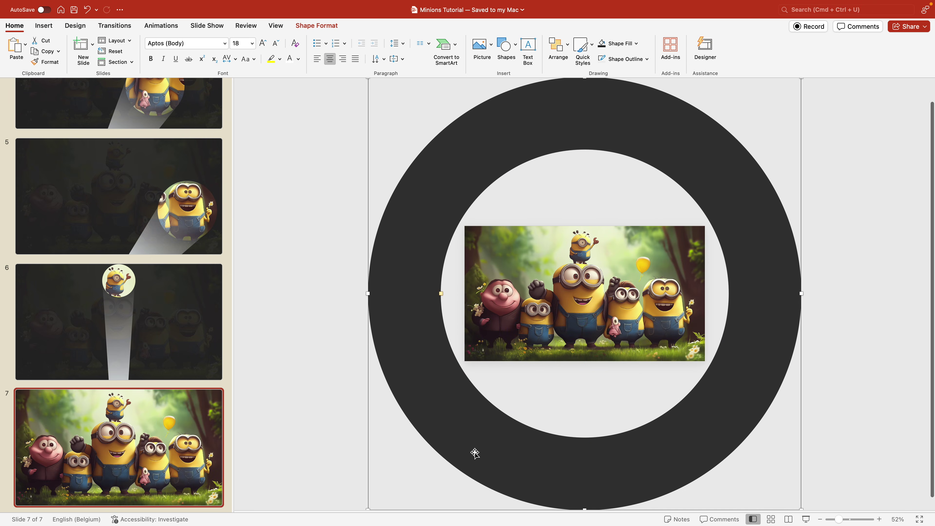
left_click(297, 449)
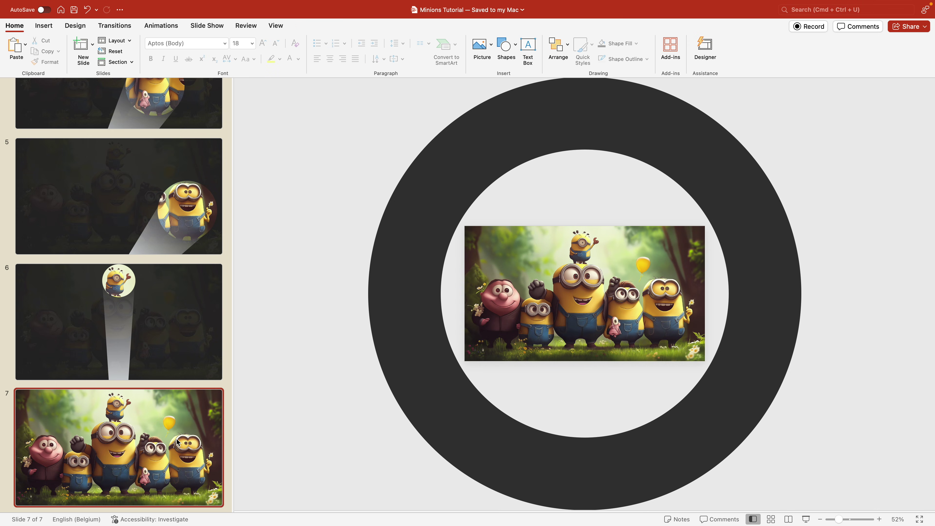
Step: Paste a copy of slide 2's beam onto slide 1, rotated upright below the picture
scroll(176, 442, "up", 10)
left_click(143, 188)
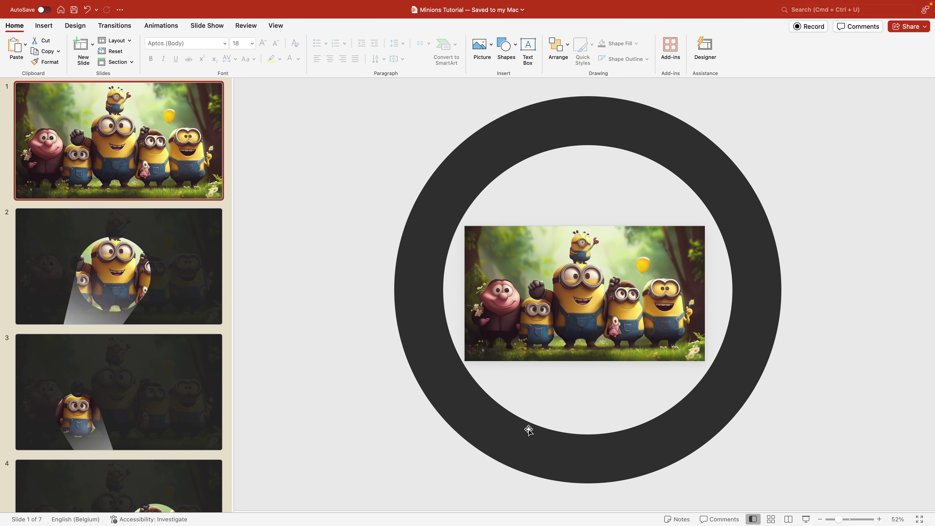
left_click(111, 304)
left_click(532, 377)
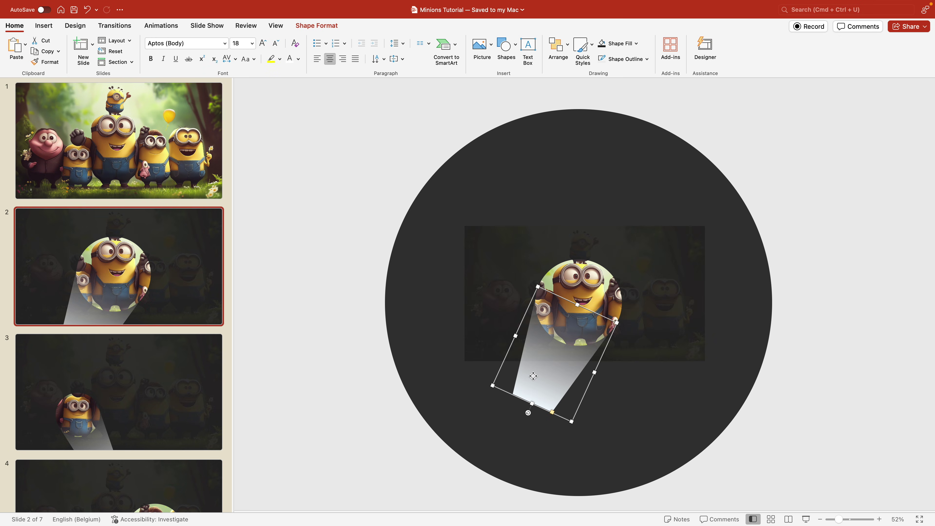
left_click(153, 182)
key("super+v")
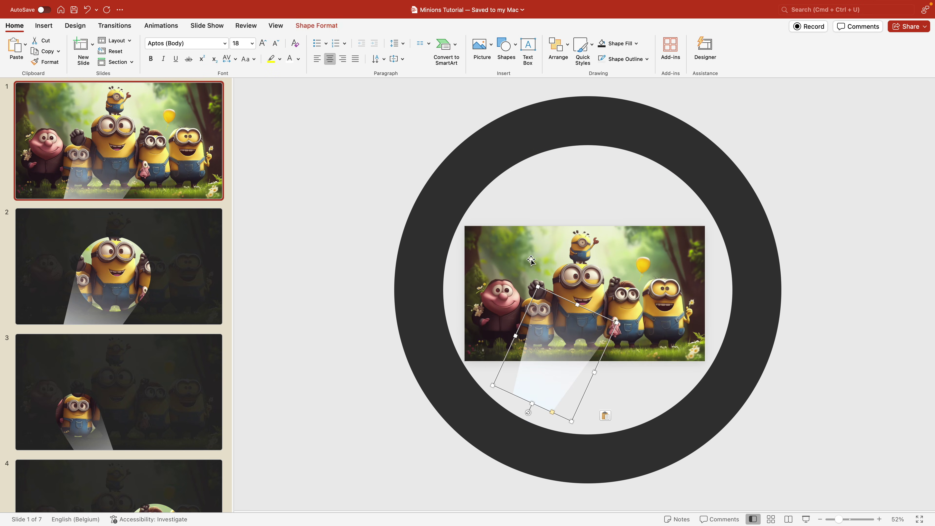
left_click_drag(526, 413, 553, 428)
left_click_drag(561, 381, 559, 413)
left_click(203, 294)
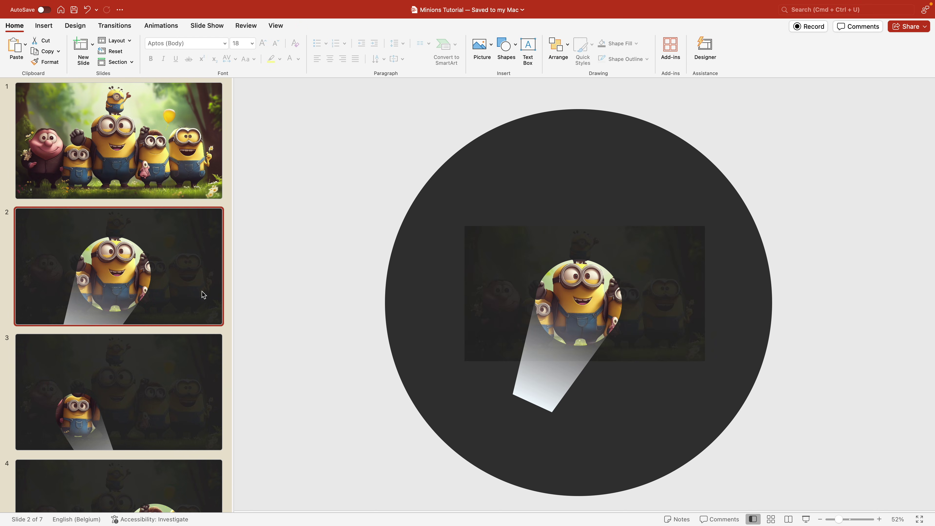
left_click(162, 136)
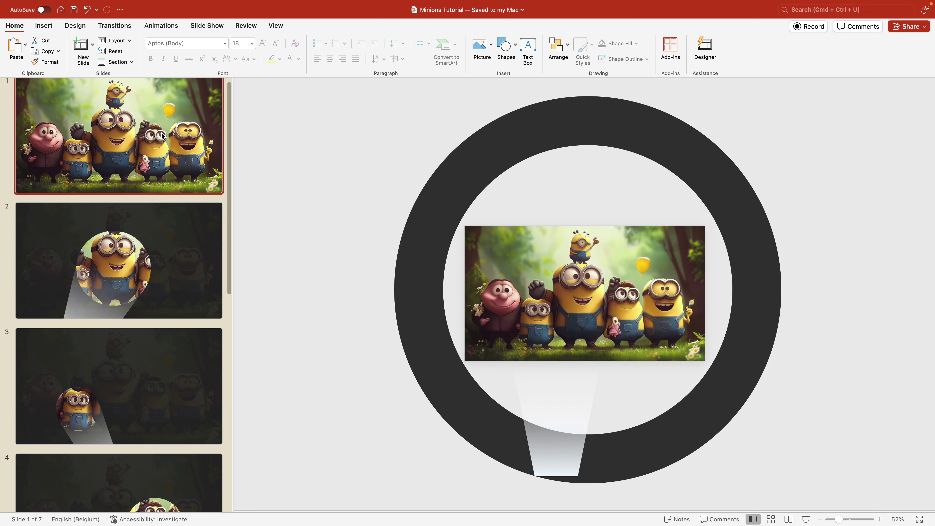
Step: Apply the Morph transition to slides 1 through 7
scroll(156, 200, "down", 10)
left_click(152, 421, "shift")
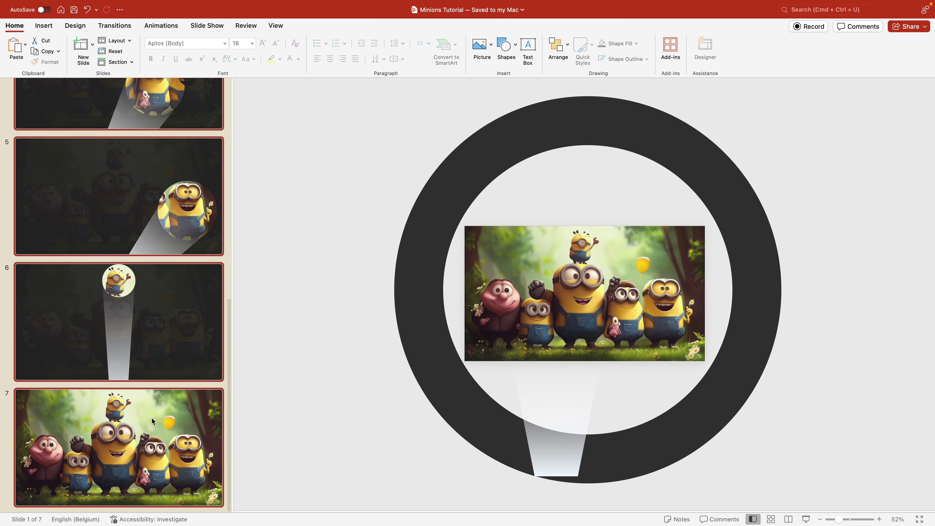
left_click(122, 25)
left_click(111, 47)
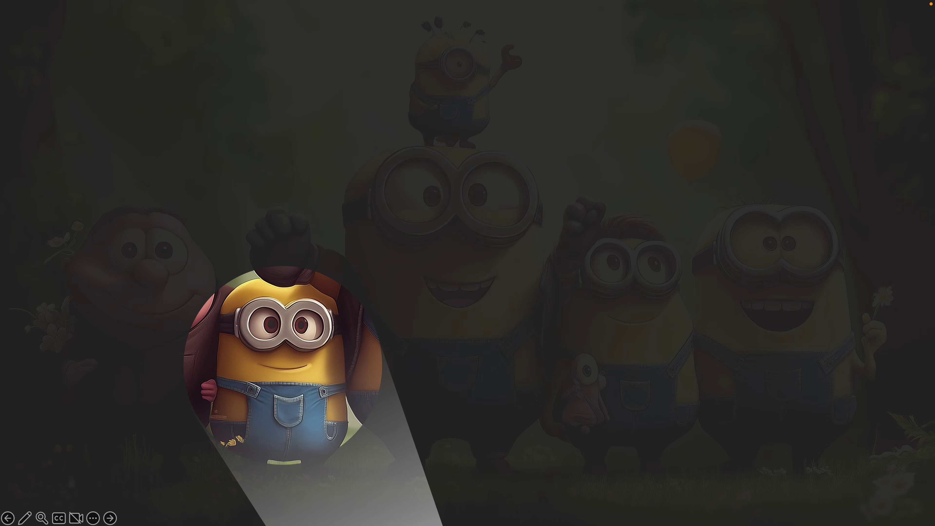
key("Right")
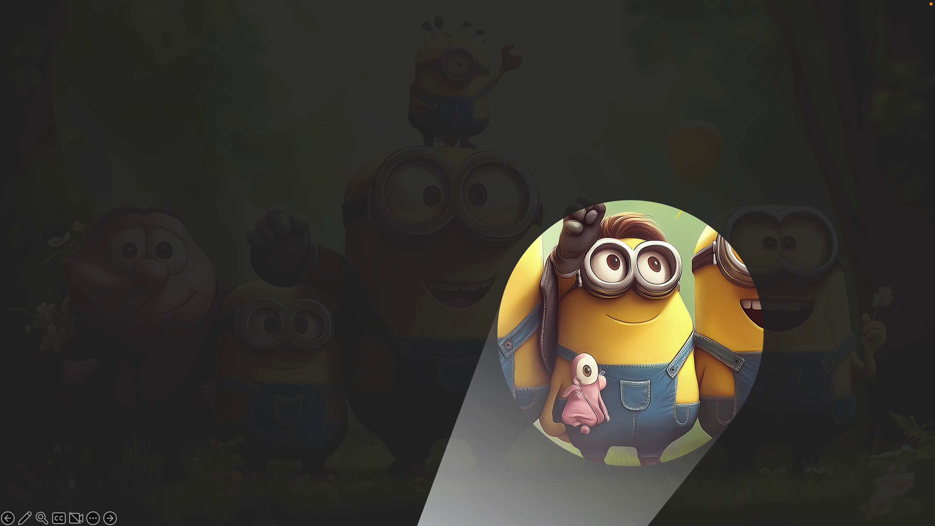
Step: Advance the slide show to watch the spotlight morph from minion to minion
key("Right")
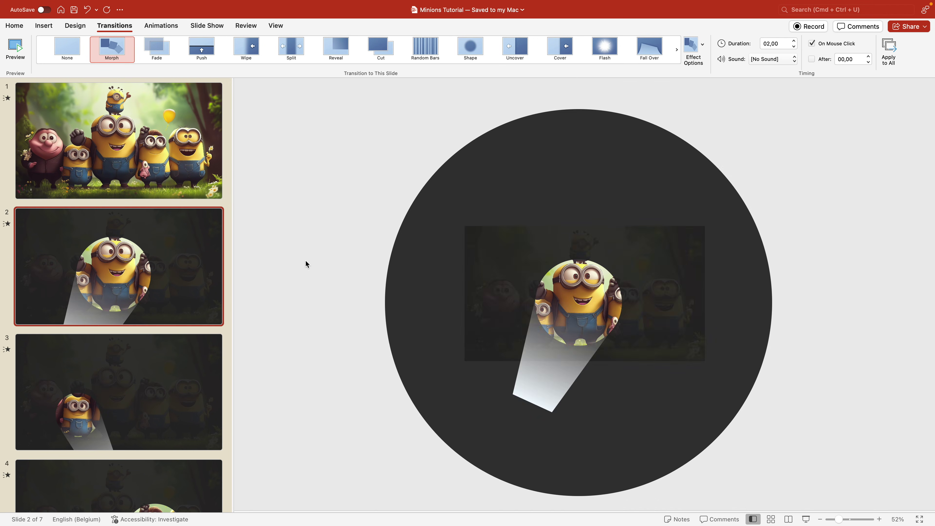
Step: Draw a text box beside slide 2's spotlight and type the DAVE heading
left_click(43, 25)
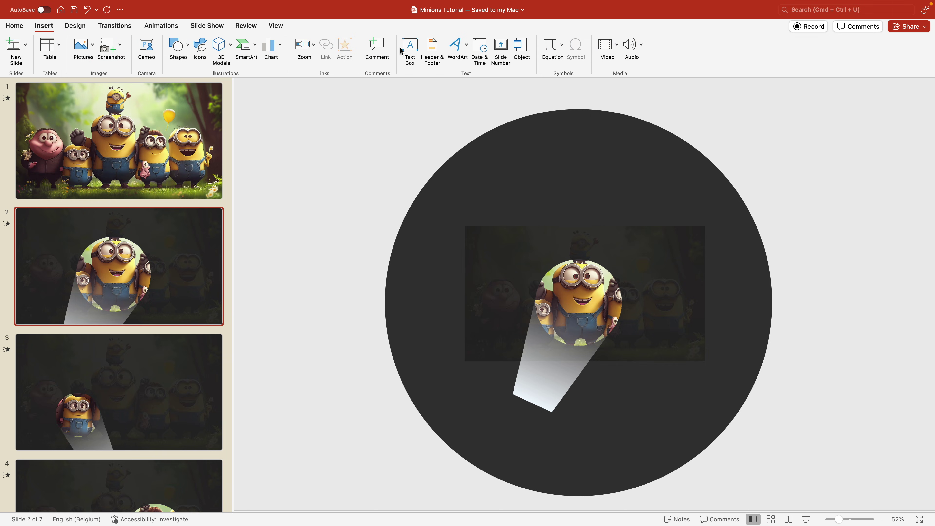
left_click(414, 44)
left_click_drag(479, 245, 538, 269)
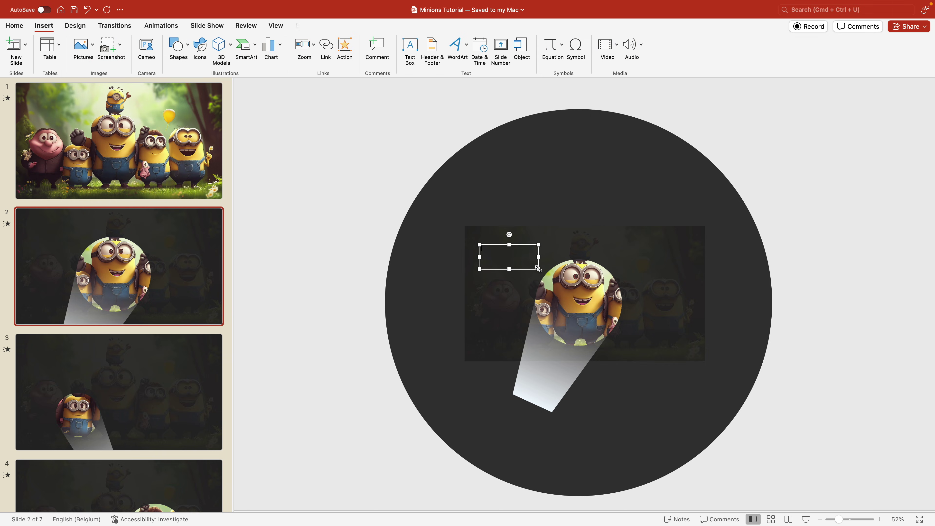
type("DAVE")
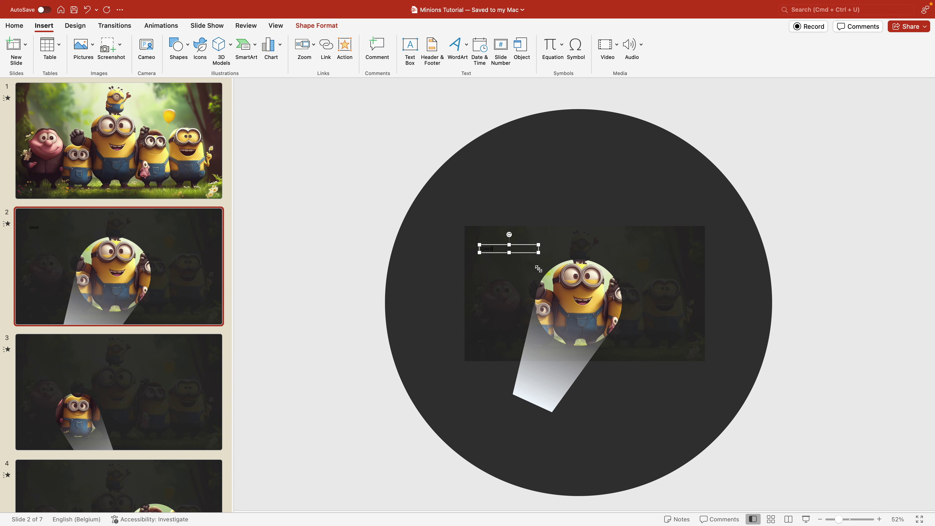
Step: Format DAVE in bold Avenir Next Heavy at 66 pt
left_click(20, 27)
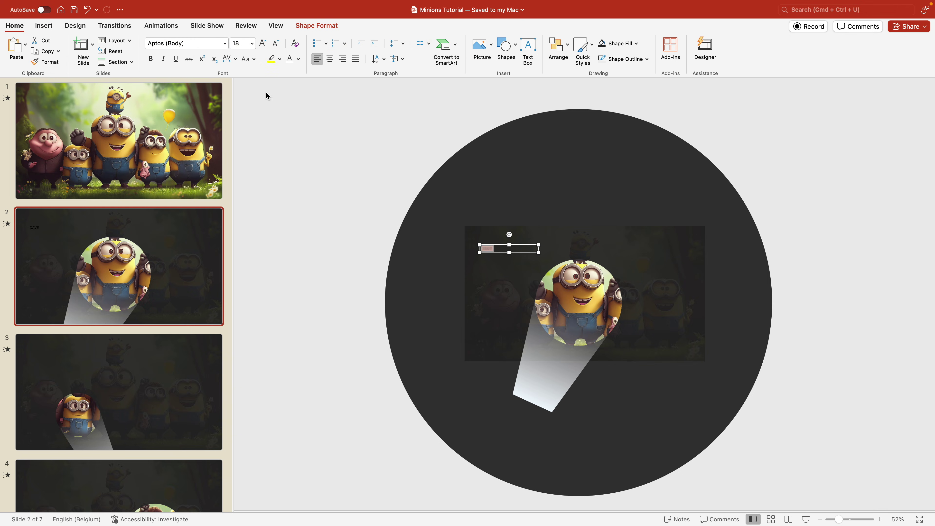
left_click(195, 44)
type("Avenir Next")
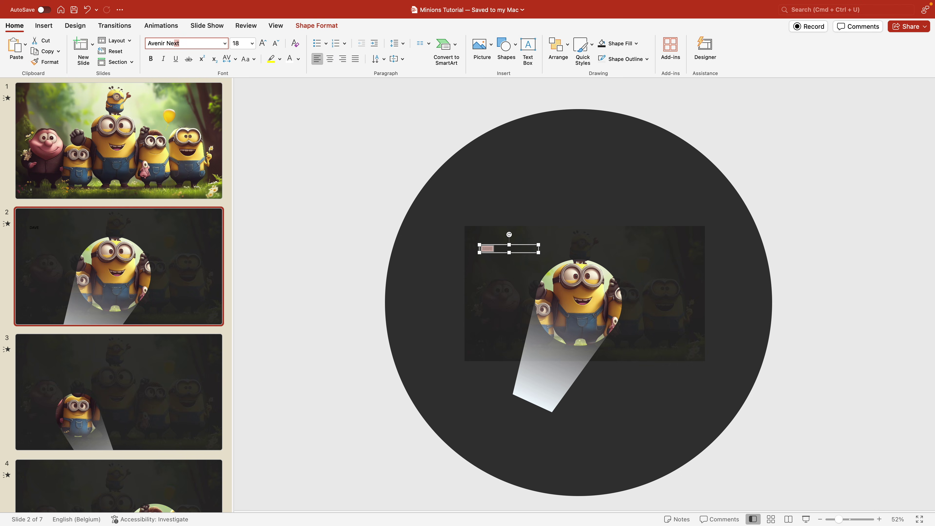
key("Return")
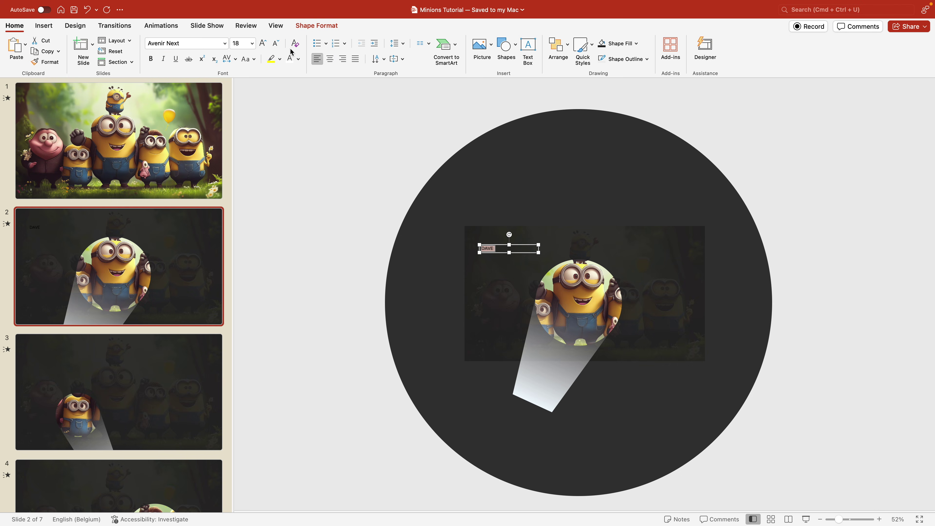
left_click(262, 43)
left_click(261, 44)
left_click(262, 43)
left_click(262, 43)
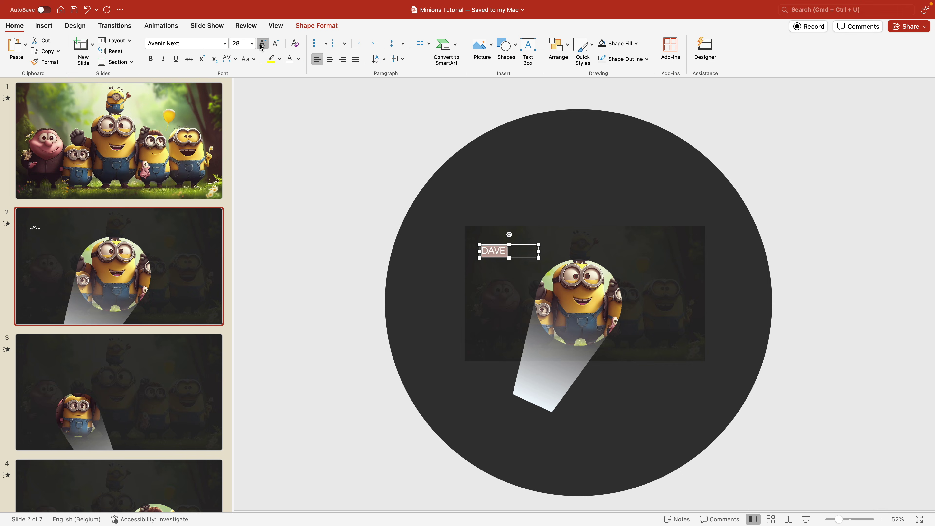
left_click(262, 43)
left_click(262, 44)
left_click(262, 43)
left_click(262, 44)
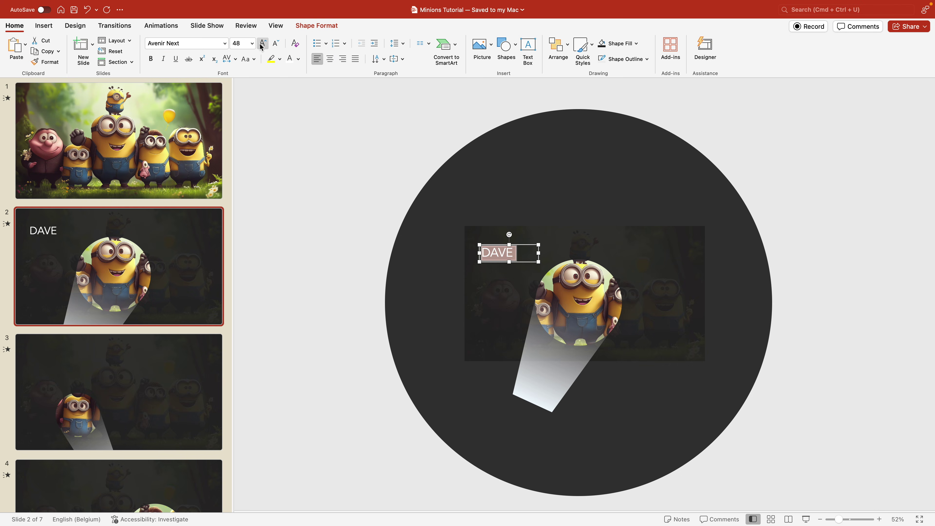
left_click(224, 43)
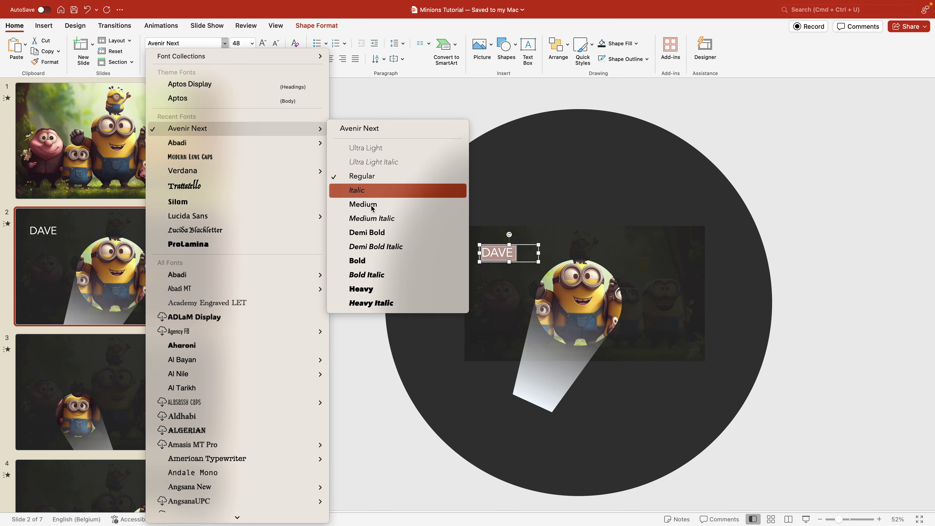
left_click(373, 287)
key("super+b")
left_click(262, 44)
left_click(261, 43)
left_click(262, 43)
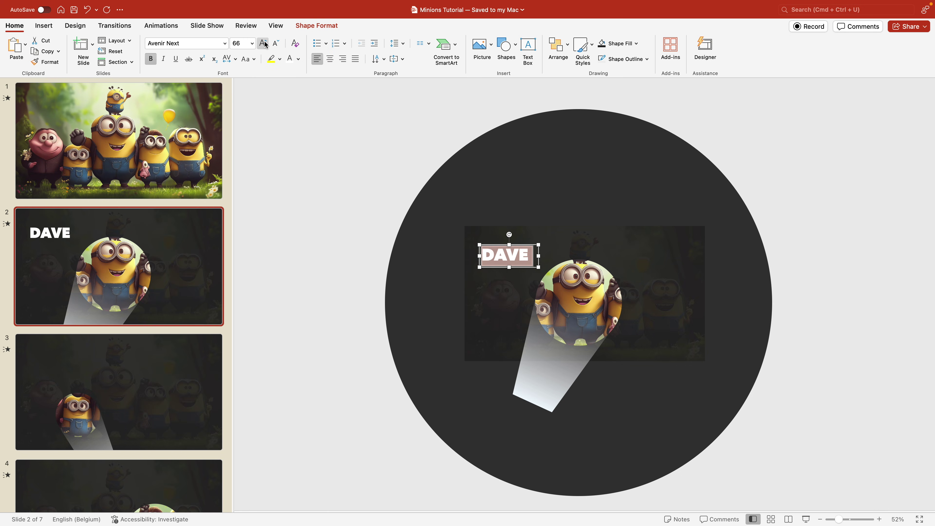
Step: Move the DAVE heading to the picture's upper right
left_click_drag(517, 245, 668, 241)
scroll(668, 242, "up", 5)
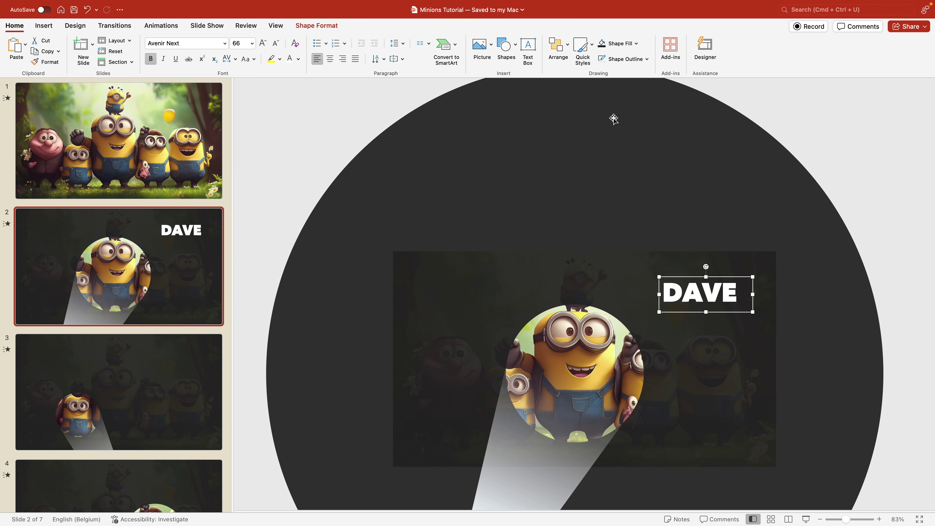
left_click(528, 45)
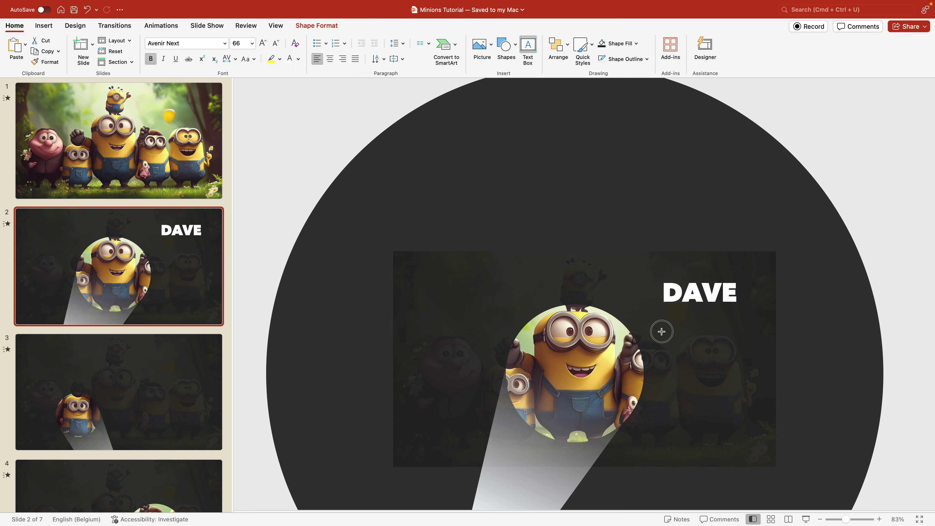
Step: Draw a box below DAVE, paste Dave's description as text only, and colour it white
left_click_drag(653, 326, 763, 373)
key("super+v")
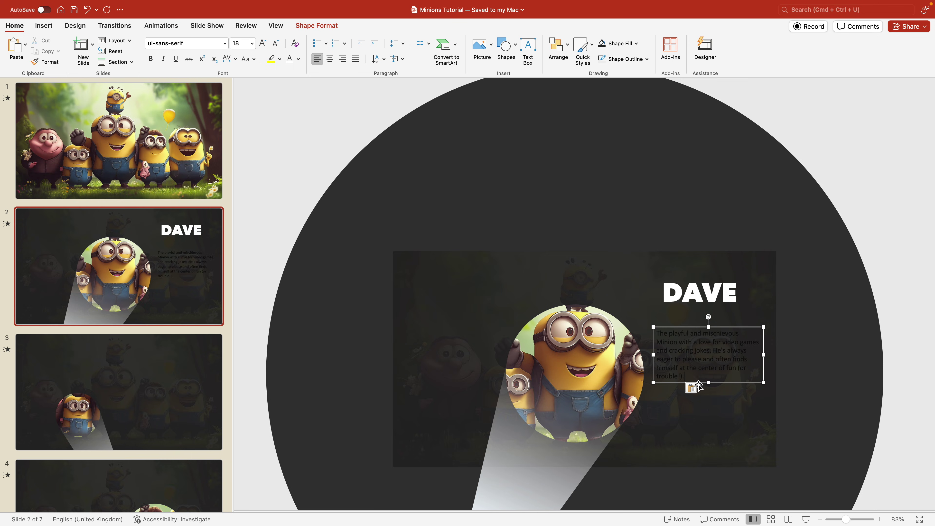
left_click(692, 387)
left_click(713, 427)
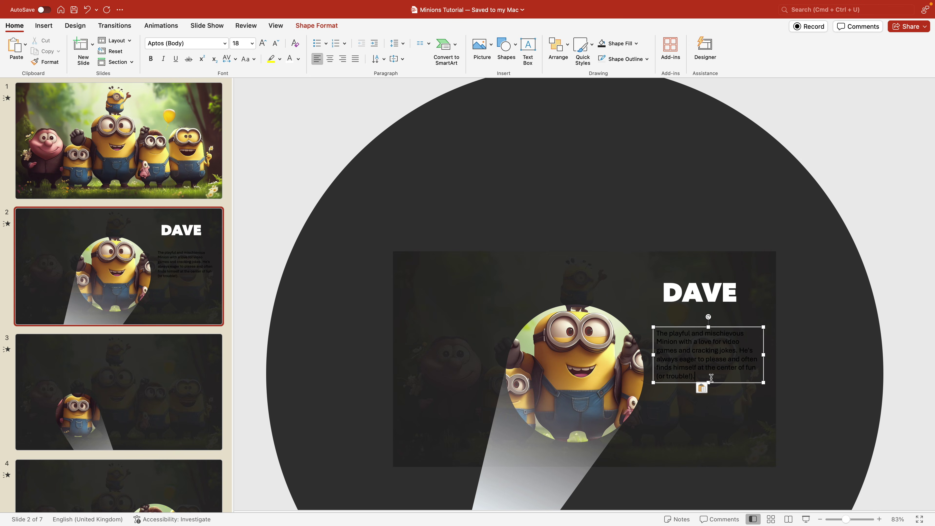
key("super+a")
left_click(290, 59)
Step: Set the description to Avenir Next Ultra Light at 16 pt
left_click(207, 45)
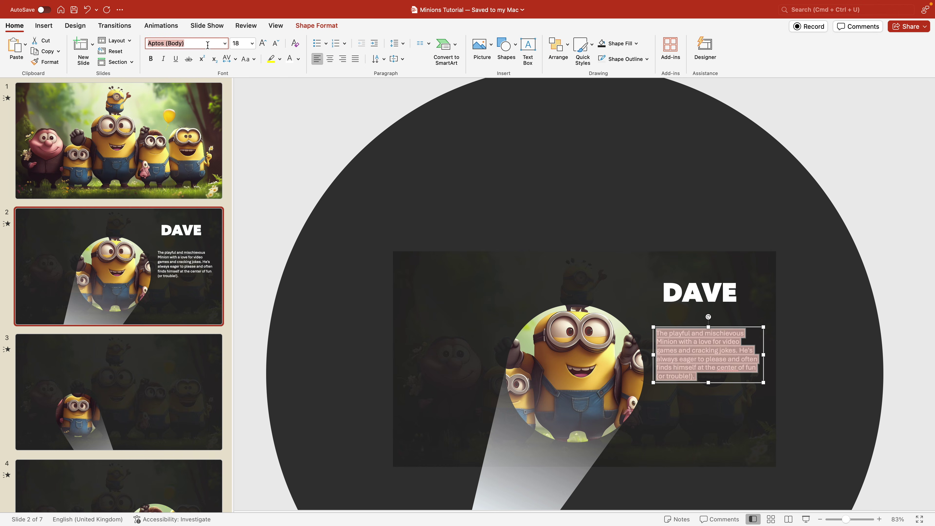
type("Avenir")
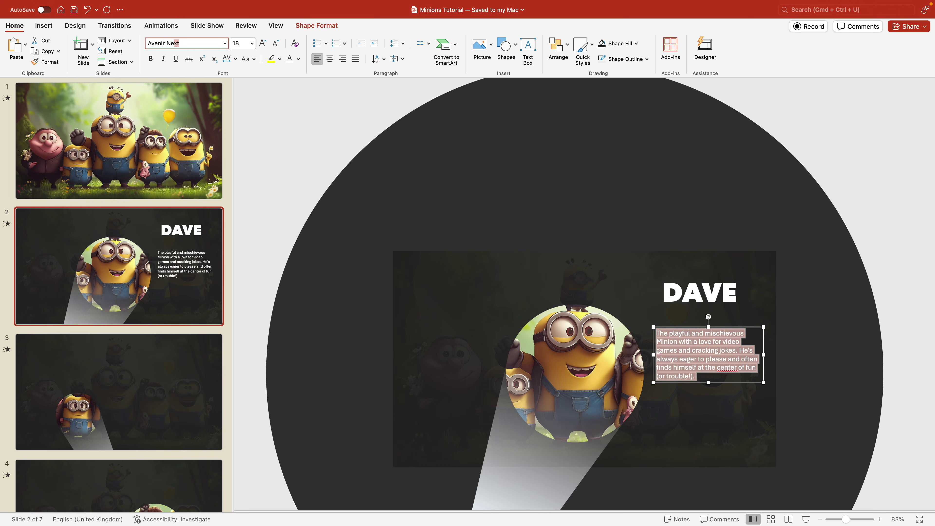
type(" Ne")
key("Return")
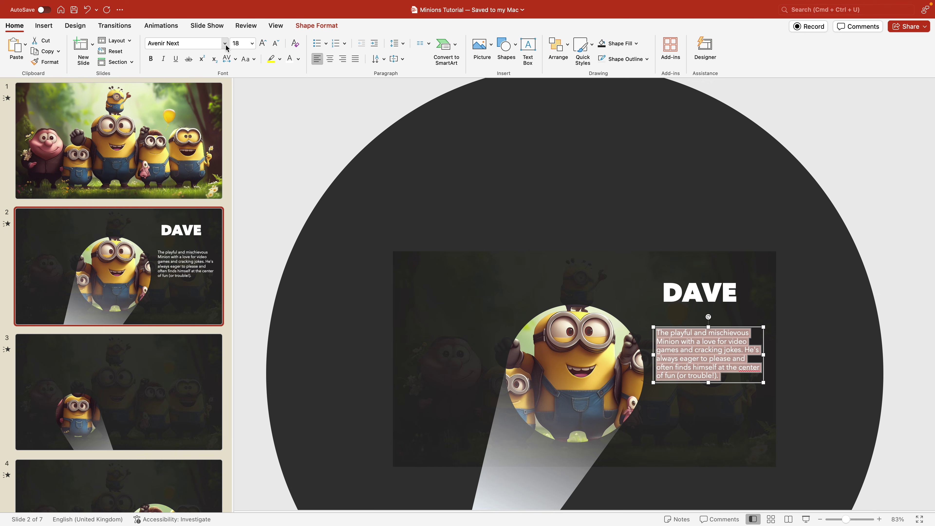
left_click(224, 43)
mouse_move(291, 135)
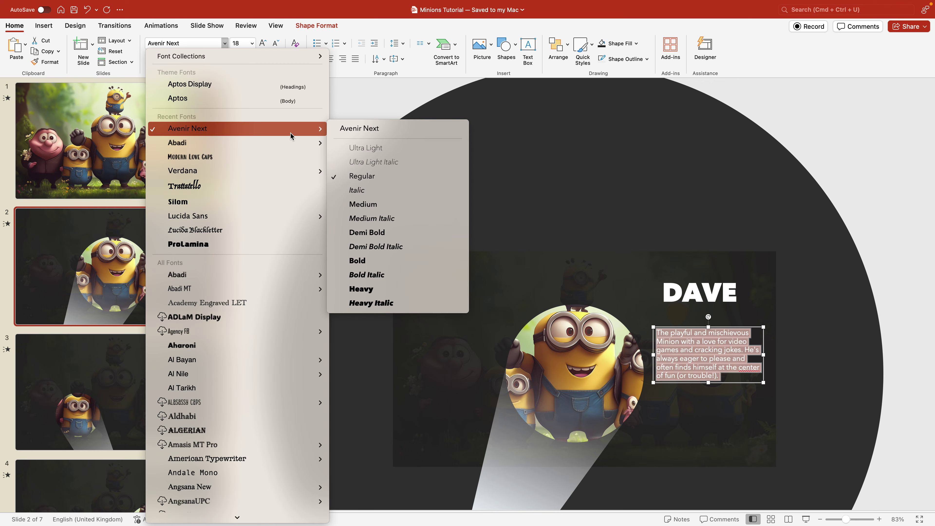
left_click(398, 148)
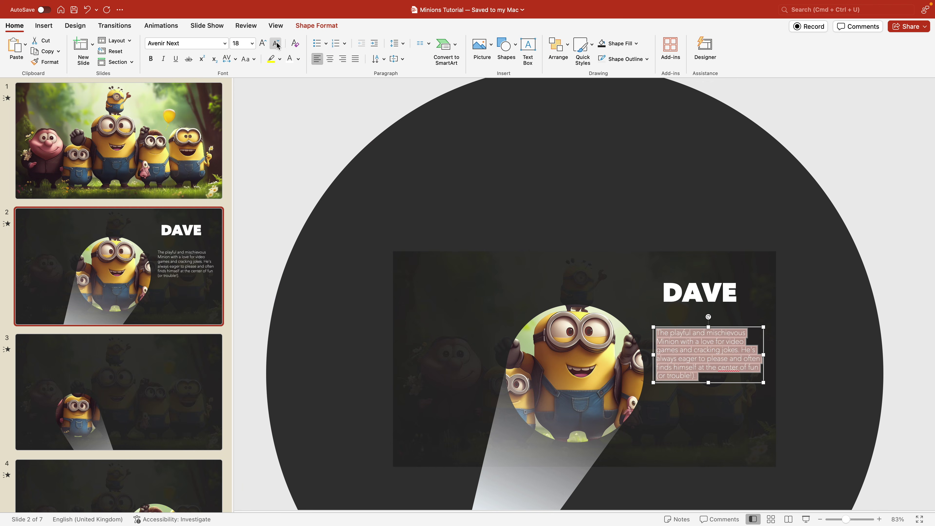
left_click(276, 44)
Step: Align the DAVE heading with its description and reposition both together
left_click_drag(723, 327, 769, 336)
left_click(734, 280)
left_click_drag(734, 280, 720, 276)
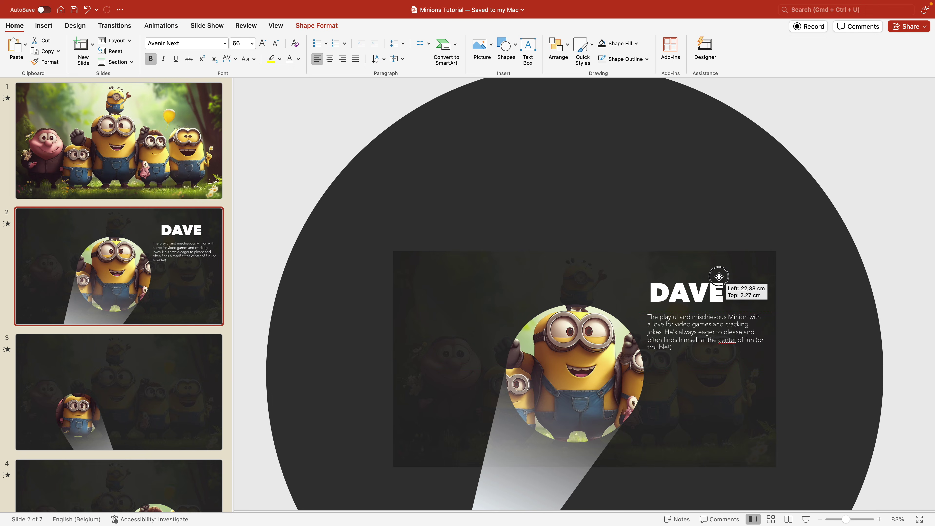
left_click(720, 311, "shift")
left_click_drag(720, 311, 720, 302)
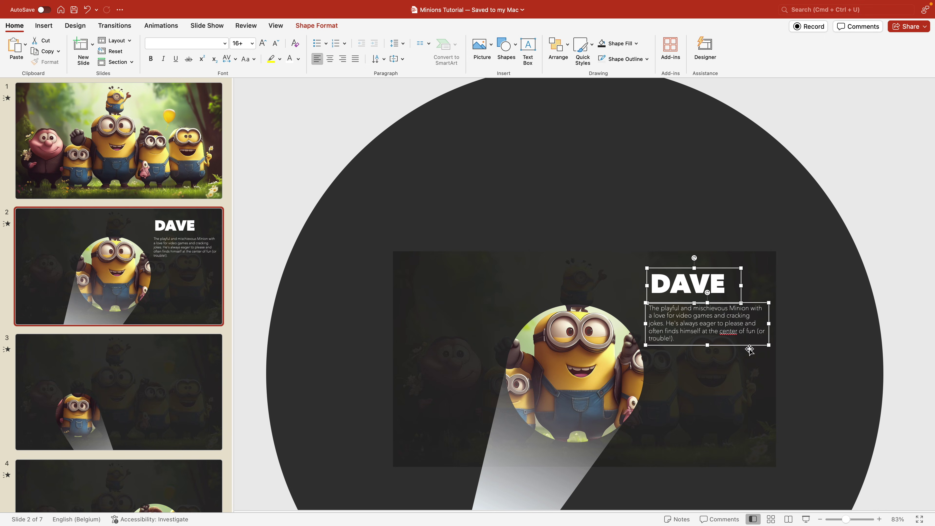
left_click(849, 152)
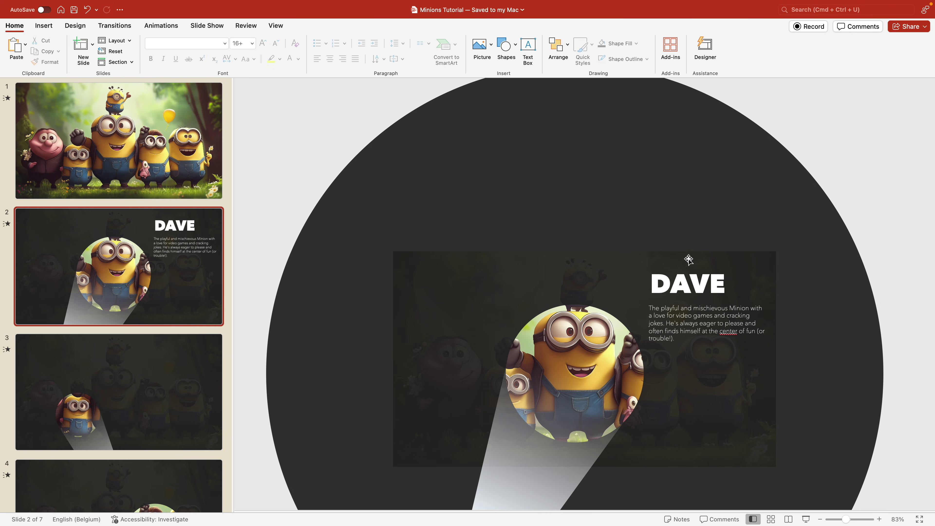
left_click(690, 280)
left_click(709, 334, "shift")
Step: Paste the heading and description onto slide 3, retitle it TIM and paste Tim's description
left_click(195, 418)
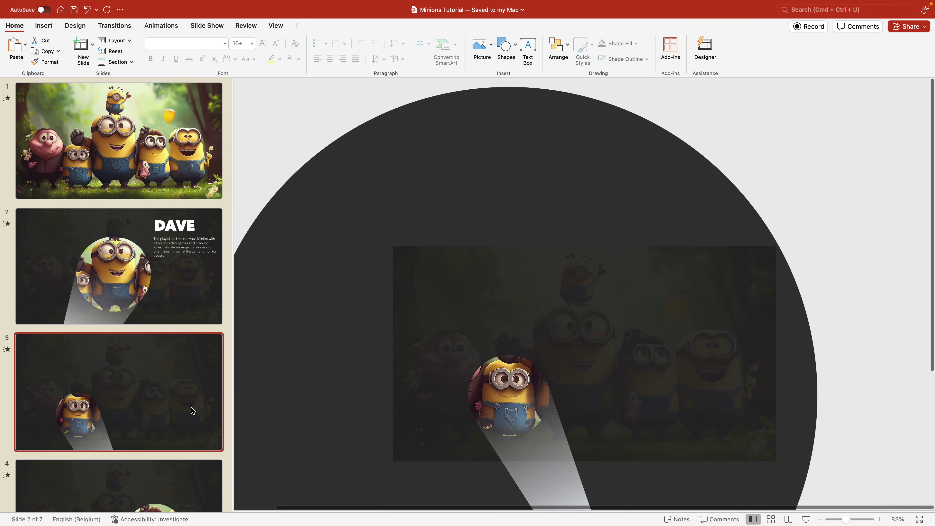
key("super+v")
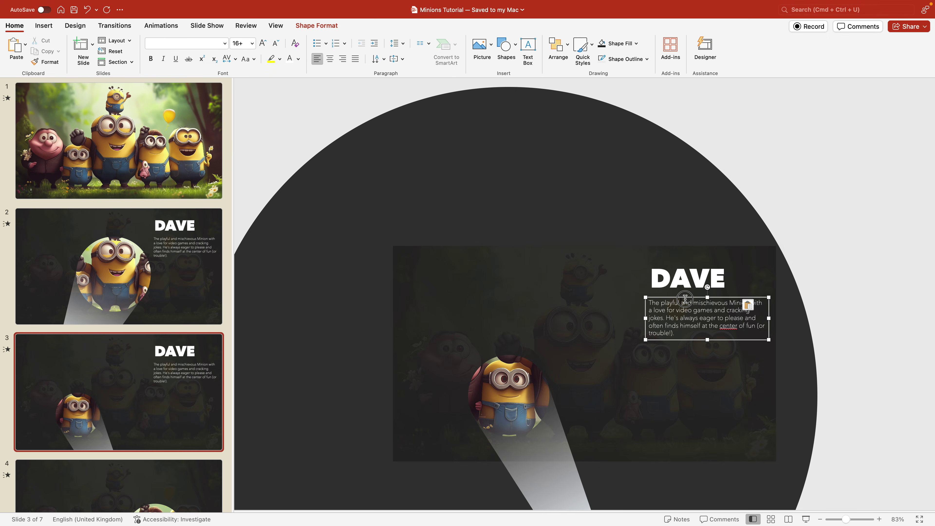
left_click_drag(677, 302, 635, 403)
double_click(641, 378)
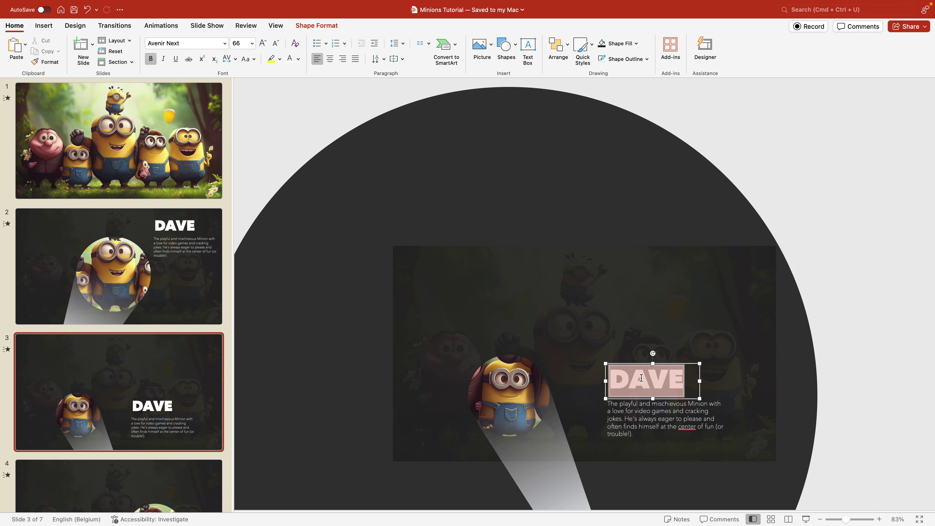
type("TIM")
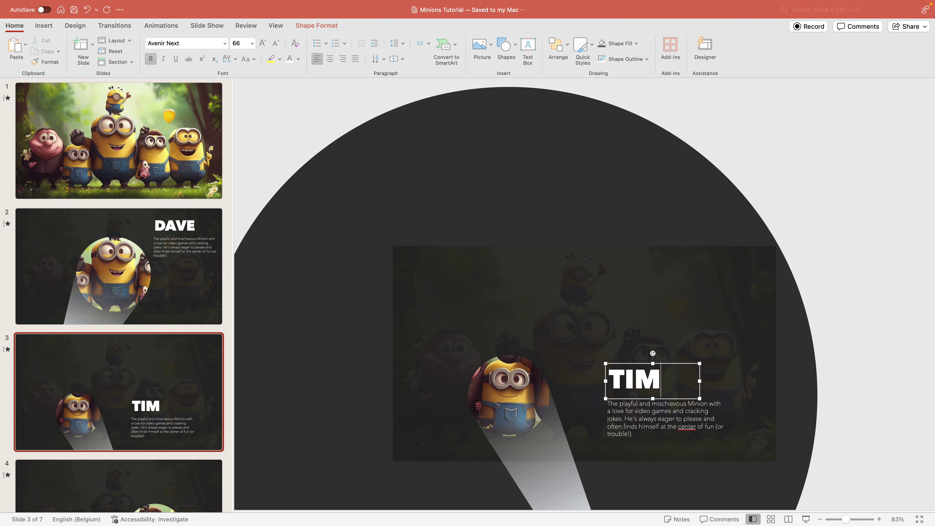
left_click(673, 430)
key("Delete")
type("The minion with a gentlemanly vibe and a deep voice. Tim is often seen in his cowboy outfit, ready for an adventure or to stand guard.")
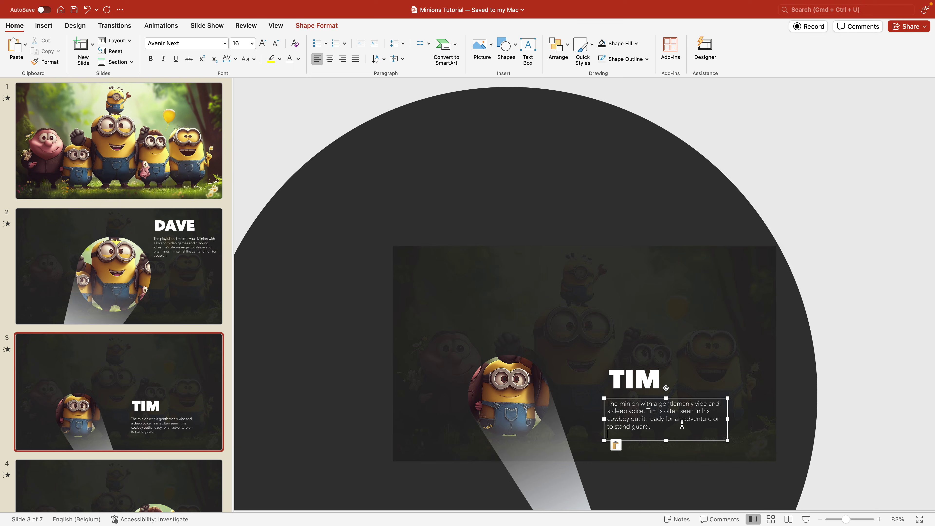
left_click(631, 381)
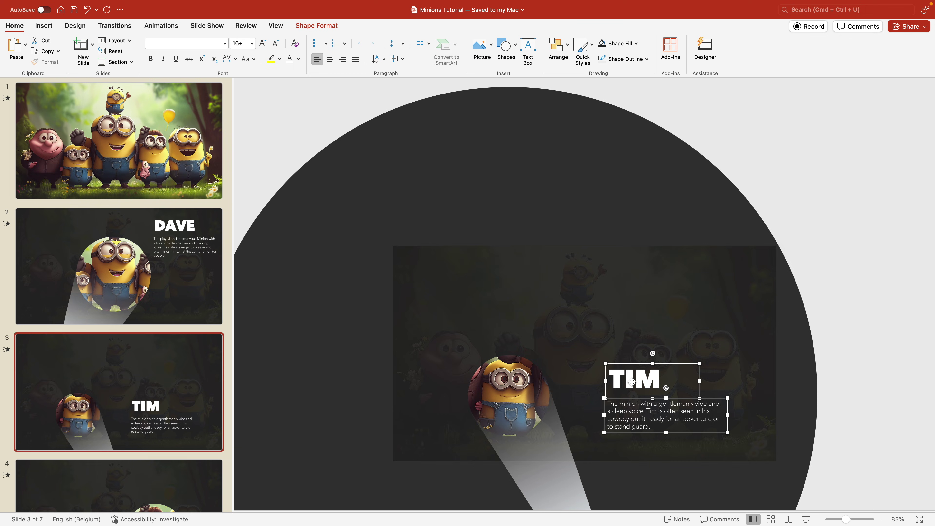
Step: Paste the text onto slide 4's upper left and retitle it PHIL
scroll(12, 428, "down", 4)
left_click(100, 394)
key("super+v")
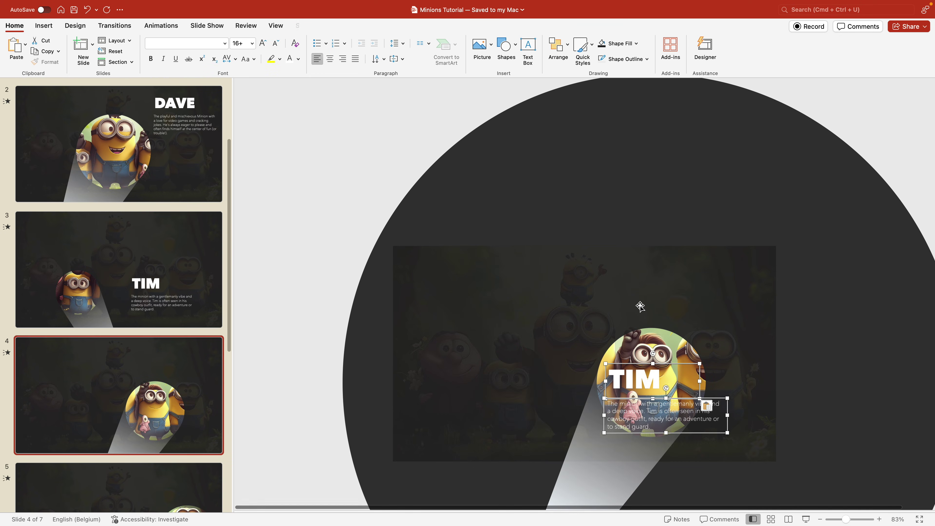
left_click_drag(645, 366, 463, 270)
double_click(462, 286)
type("OHI")
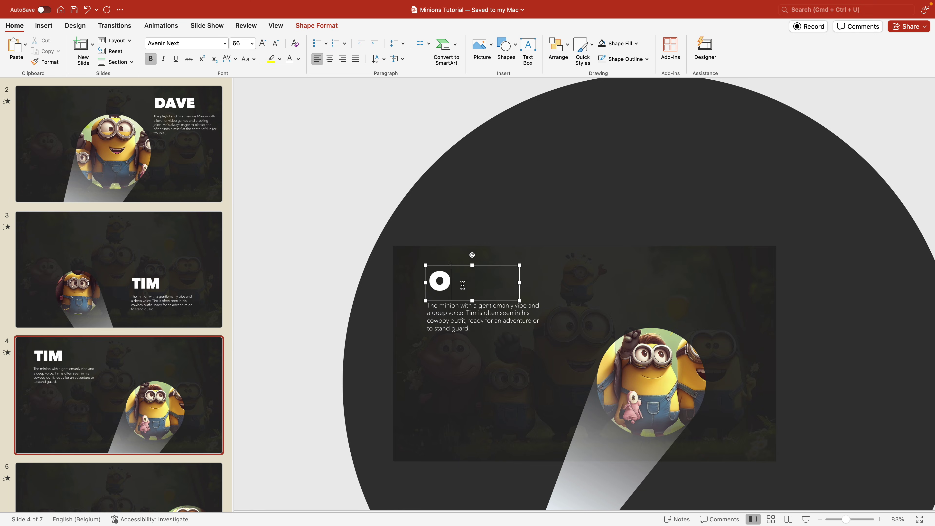
key("BackSpace")
key("BackSpace")
key("BackSpace")
type("PHIL")
Step: Replace the description with Phil's as text only, then paste the PHIL boxes onto slide 5
triple_click(464, 316)
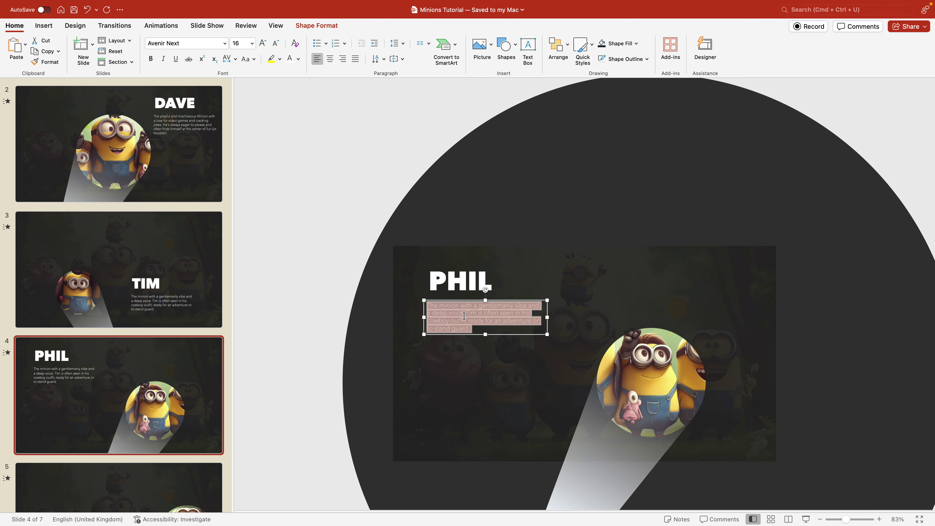
type("Known for his cheerful and carefree nature, Phil loves singing and dancing. He's the life of the party and always quick to join in any silly antics.")
left_click(462, 339)
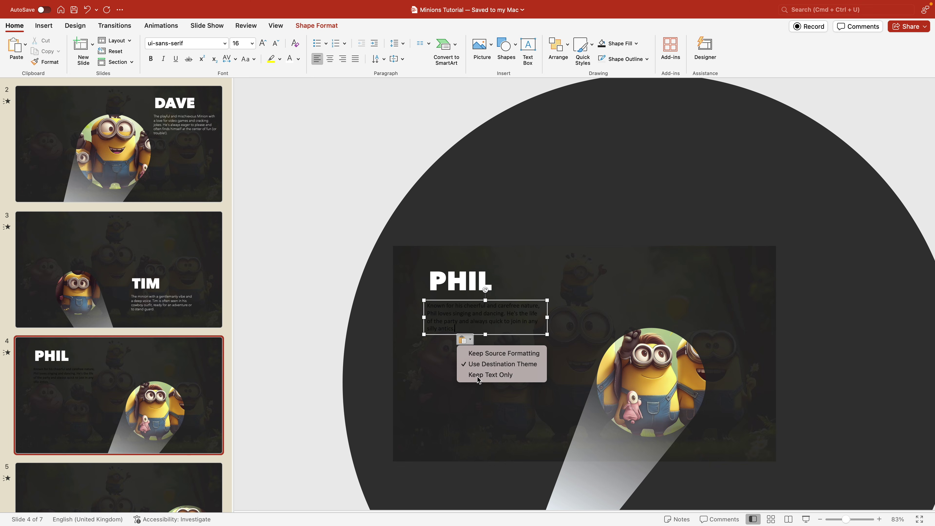
left_click(477, 376)
left_click(463, 274, "shift")
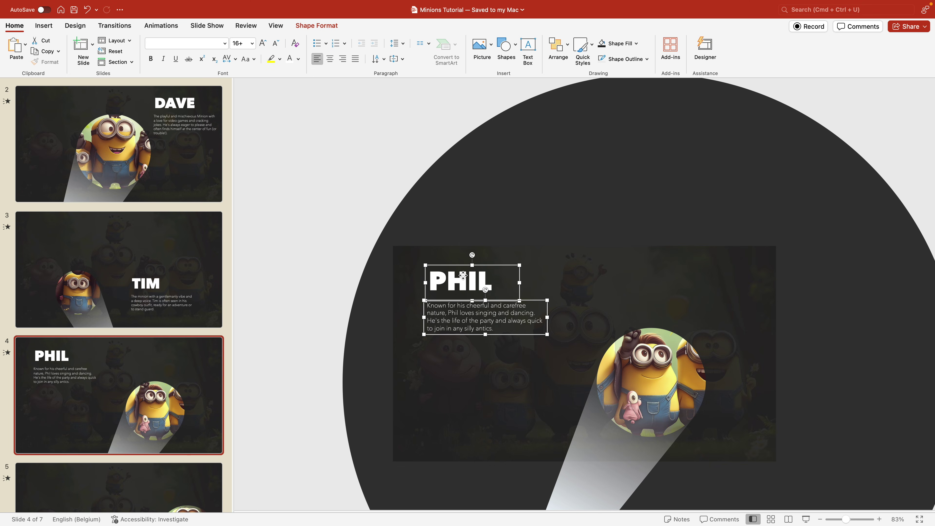
left_click(37, 486)
key("super+v")
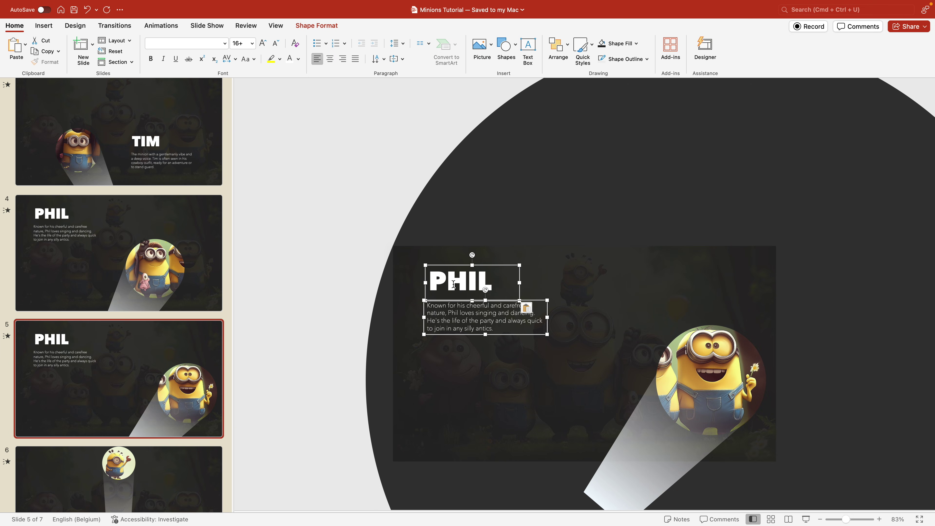
Step: Move slide 5's text to the lower left, retitle it GUS, and paste Gus's description as text only
left_click_drag(466, 301, 467, 409)
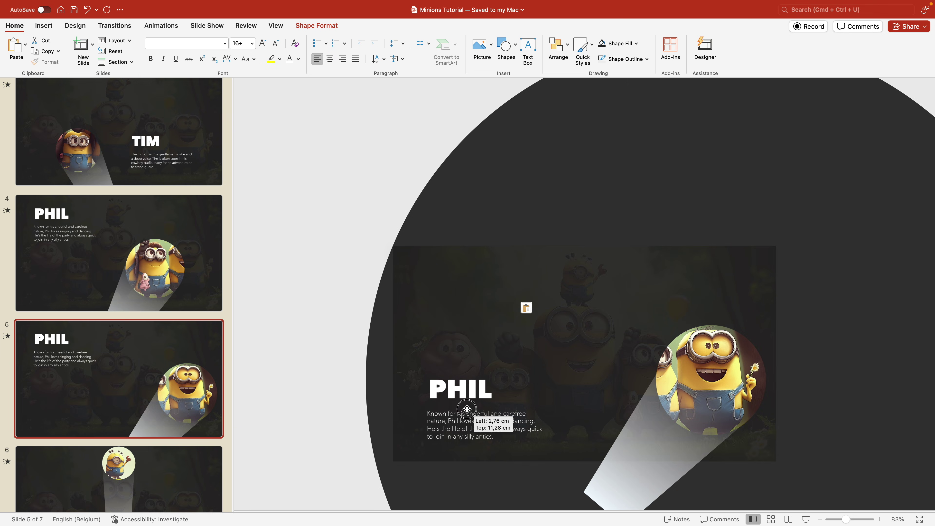
double_click(460, 390)
type("GUS")
triple_click(474, 419)
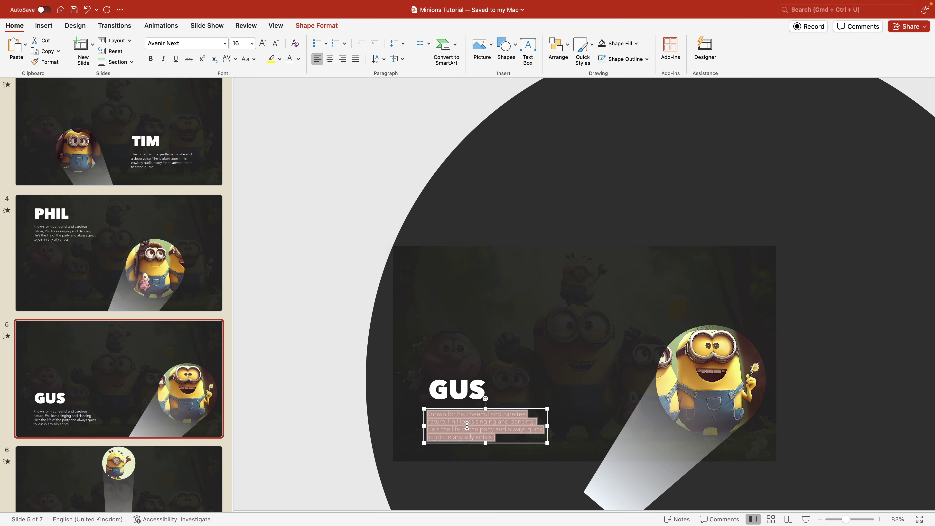
type("•A clumsy but lovable Minion with a talent for making accidental messes. Gus often carries tools but ends up causing chaos instead of fixing things.")
left_click(438, 463)
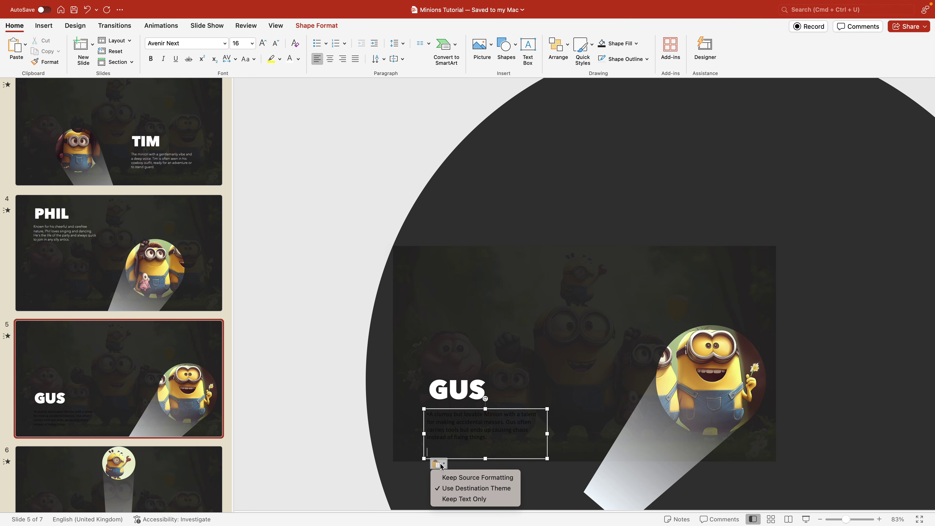
left_click(460, 498)
Step: Paste the heading and description onto slide 6's lower right and retitle it BOB
scroll(175, 405, "down", 4)
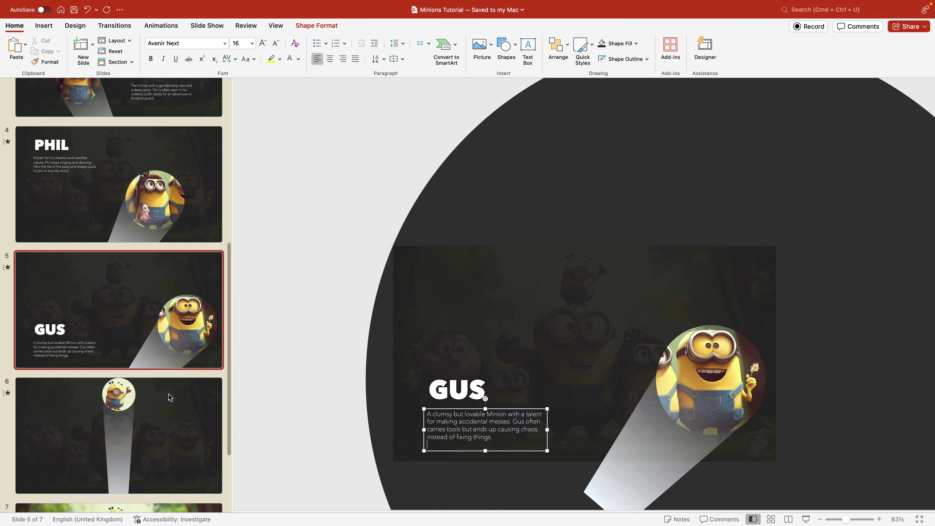
left_click(168, 394)
type("A clumsy but lovable Minion with a talent for making accidental messes. Gus often carries tools but ends up causing chaos instead of fixing things.")
key("super+z")
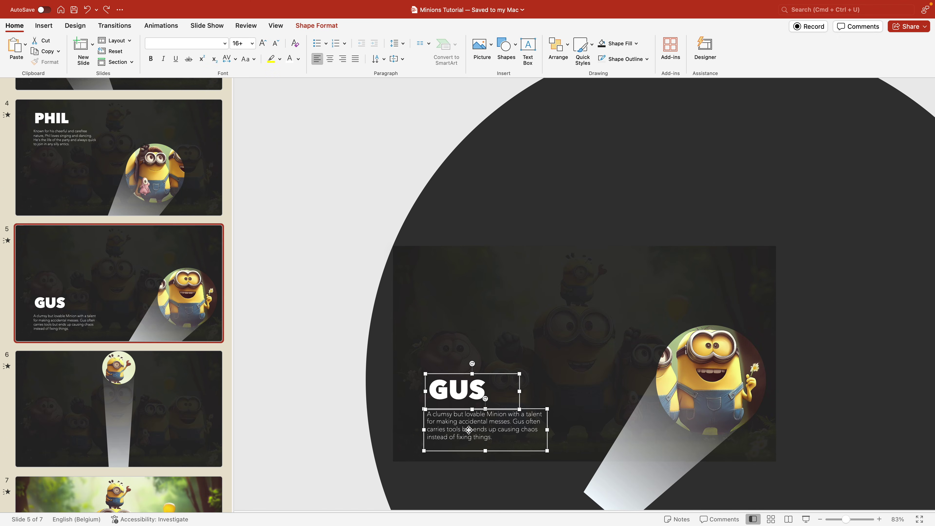
left_click(42, 463)
key("super+v")
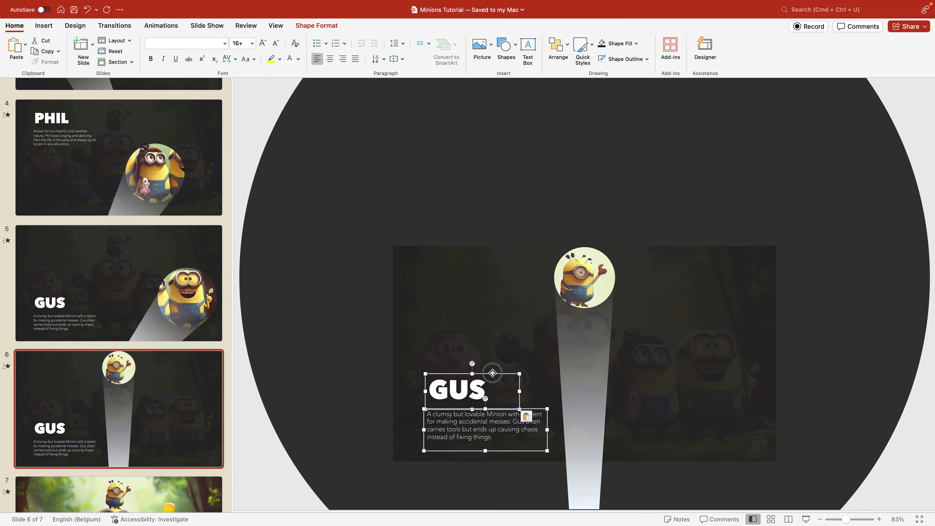
left_click_drag(489, 369, 696, 374)
double_click(696, 374)
type("BOB")
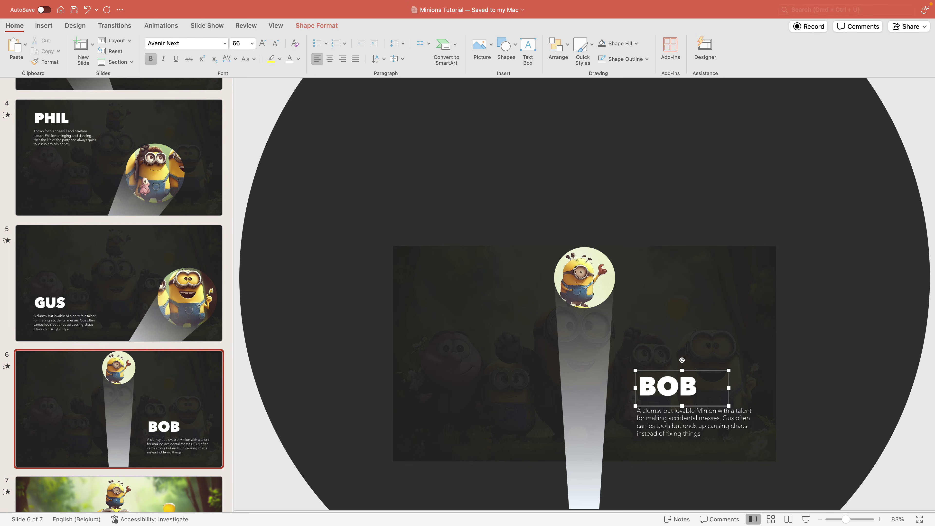
Step: Paste Bob's description as text only and widen its box
triple_click(666, 424)
type("The small and sweet Minion with heterochromia (different-colored eyes). Bob has a childlike curiosity and loves his teddy bear, making him irresistibly adorab")
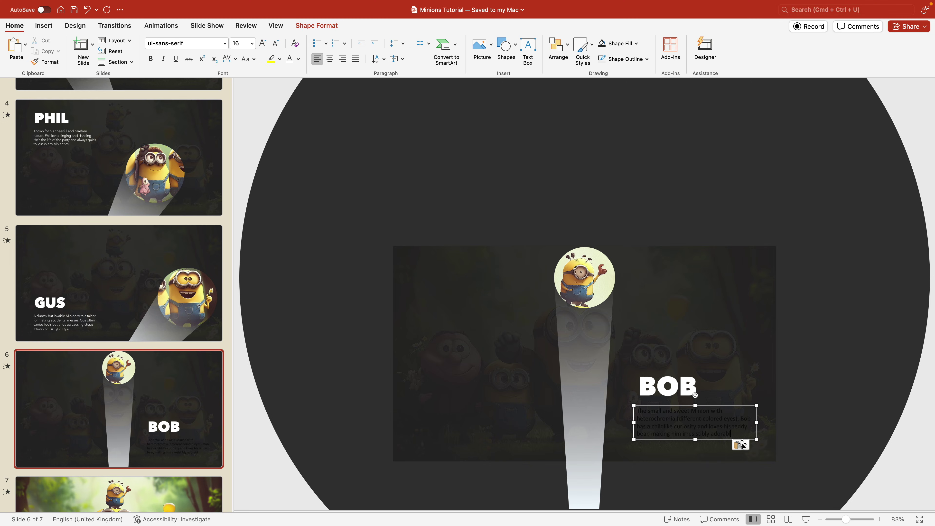
left_click(741, 444)
left_click(755, 479)
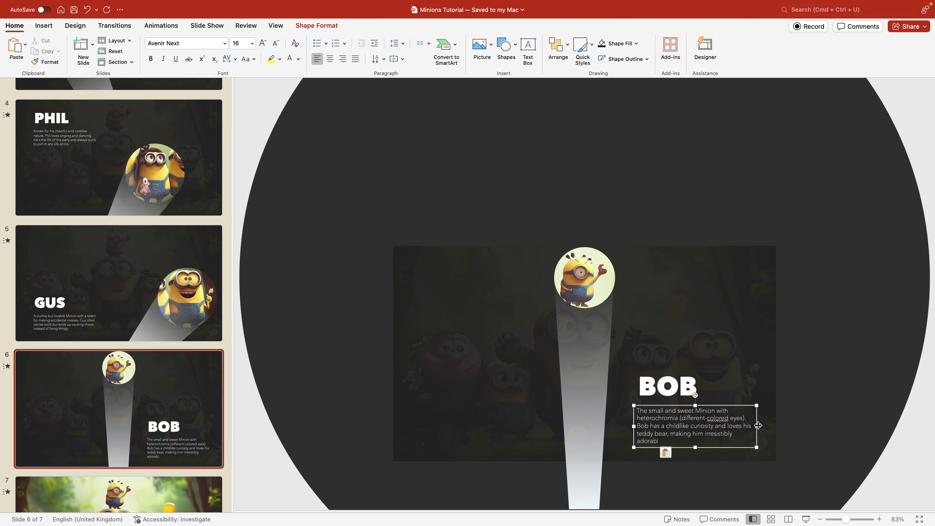
left_click_drag(758, 425, 762, 424)
scroll(145, 407, "up", 10)
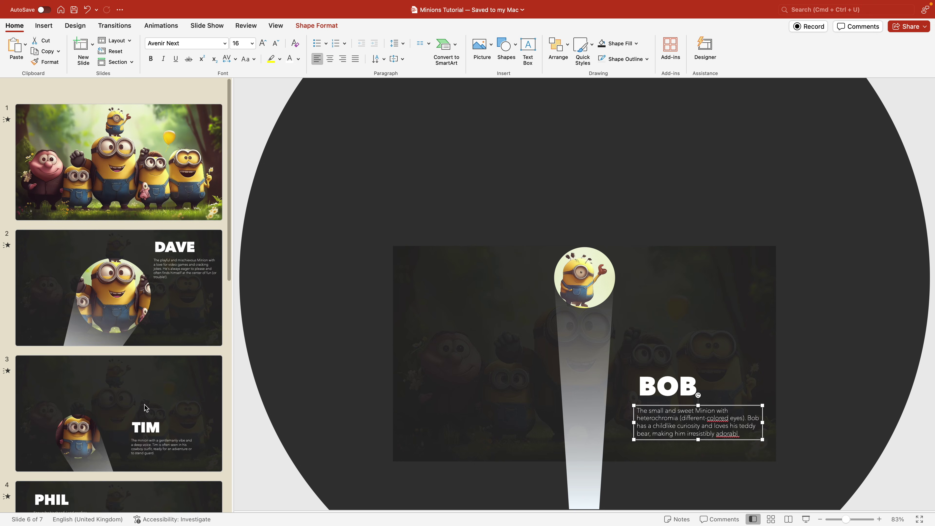
Step: Select slide 1 to play the presentation from the beginning
left_click(132, 170)
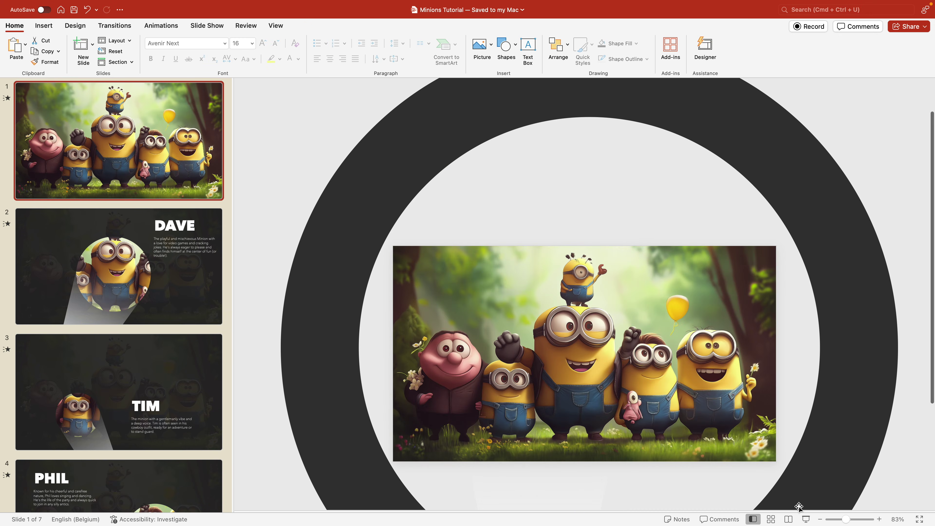